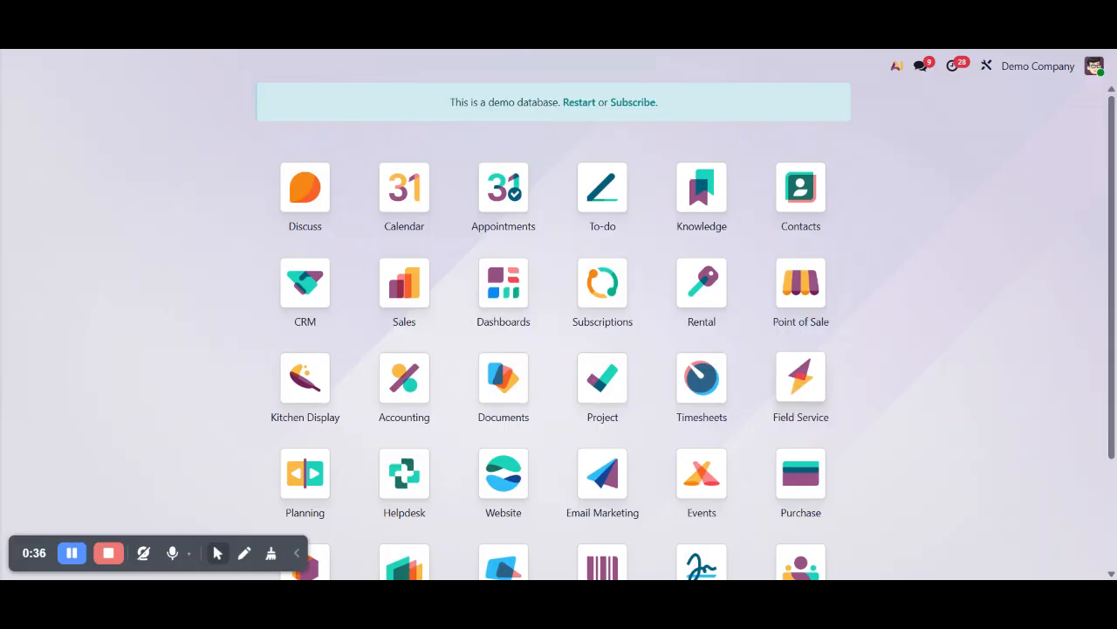
Step: Search the available apps for "man" and open Manufacturing
type("m")
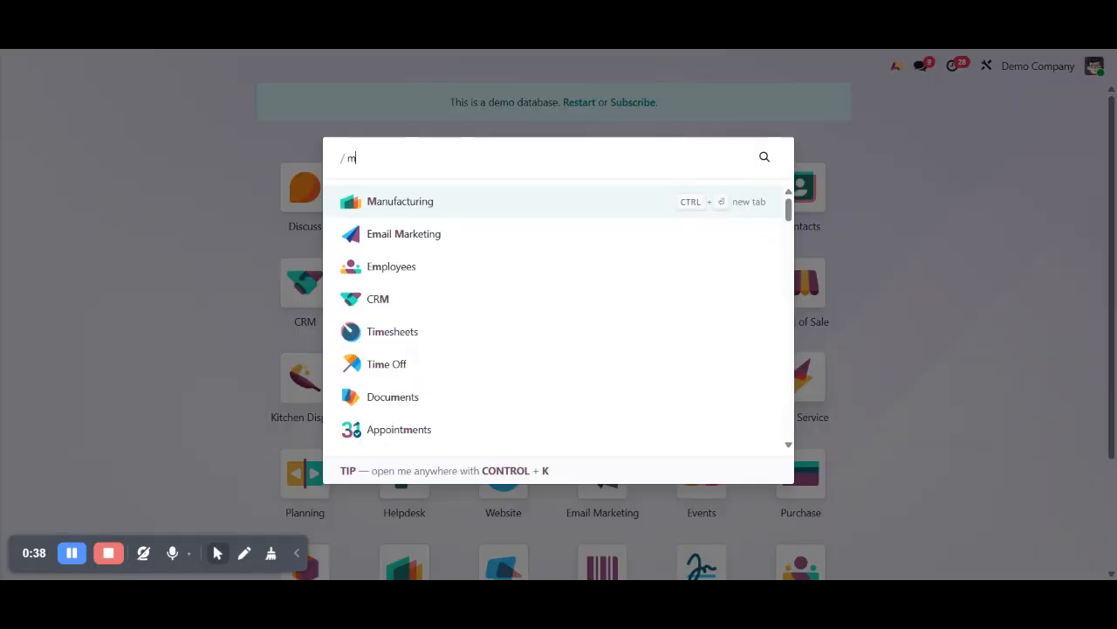
type("an")
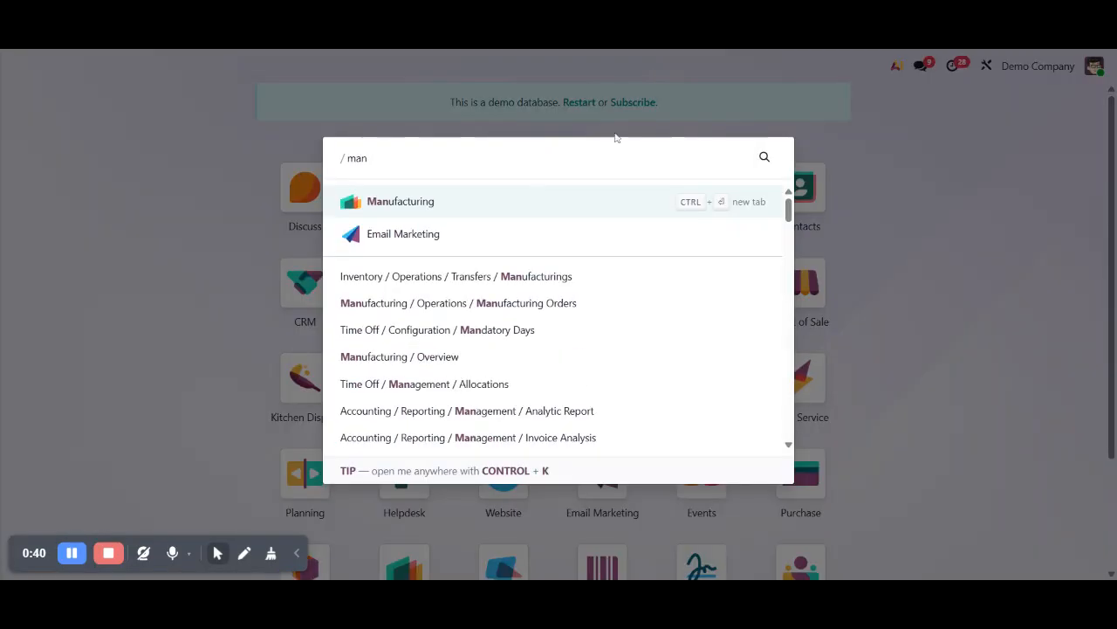
left_click(415, 201)
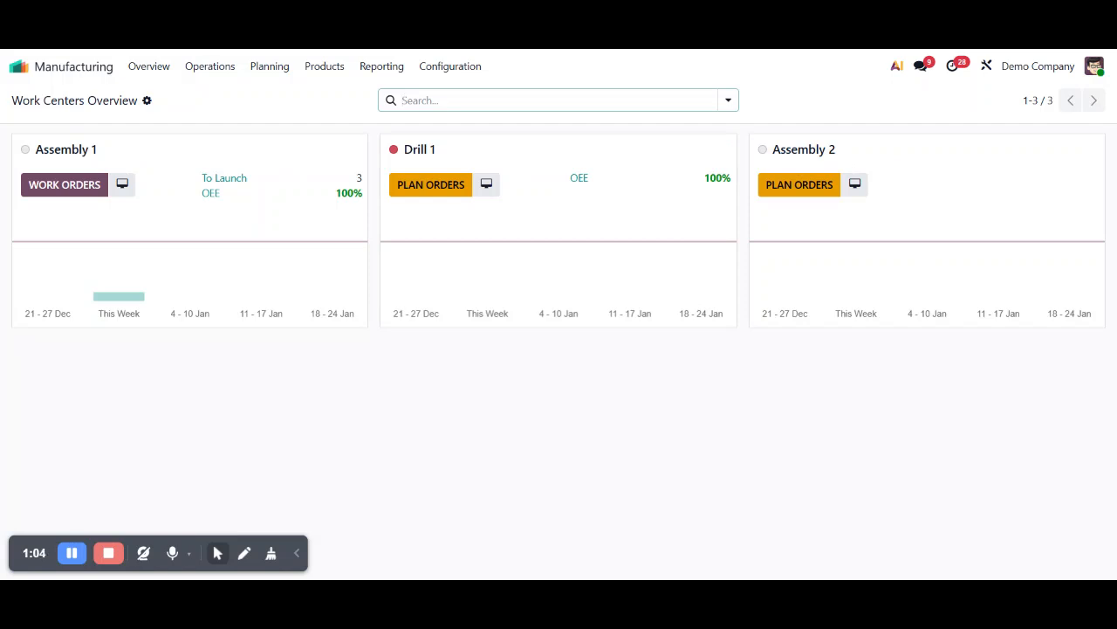
Step: View the list of configured work centers and the list of manufacturing operations
left_click(476, 67)
left_click(476, 68)
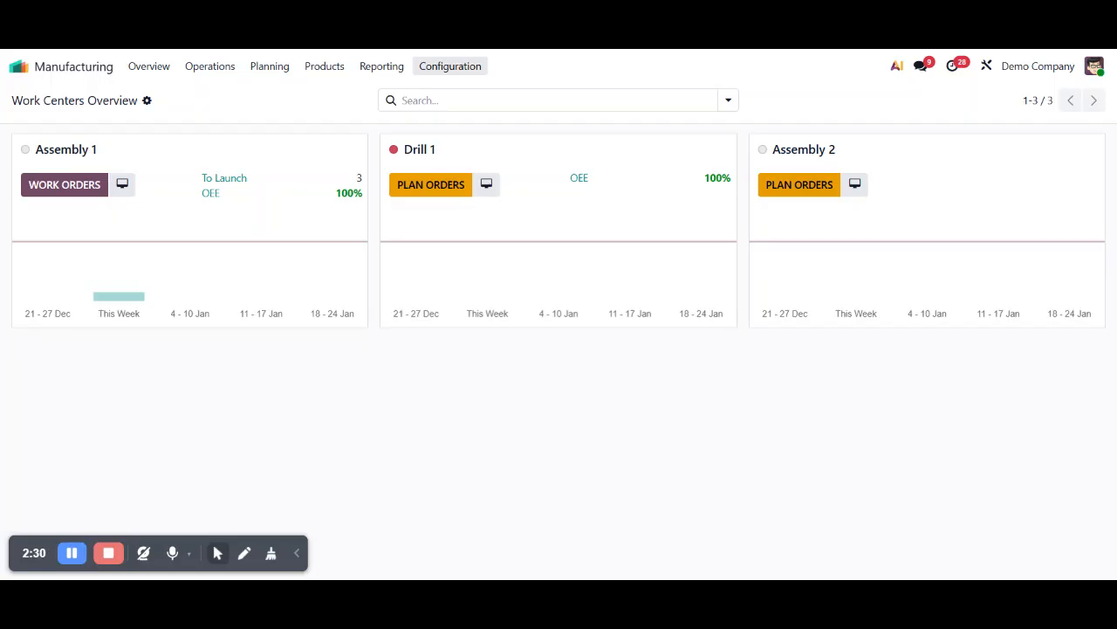
left_click(474, 68)
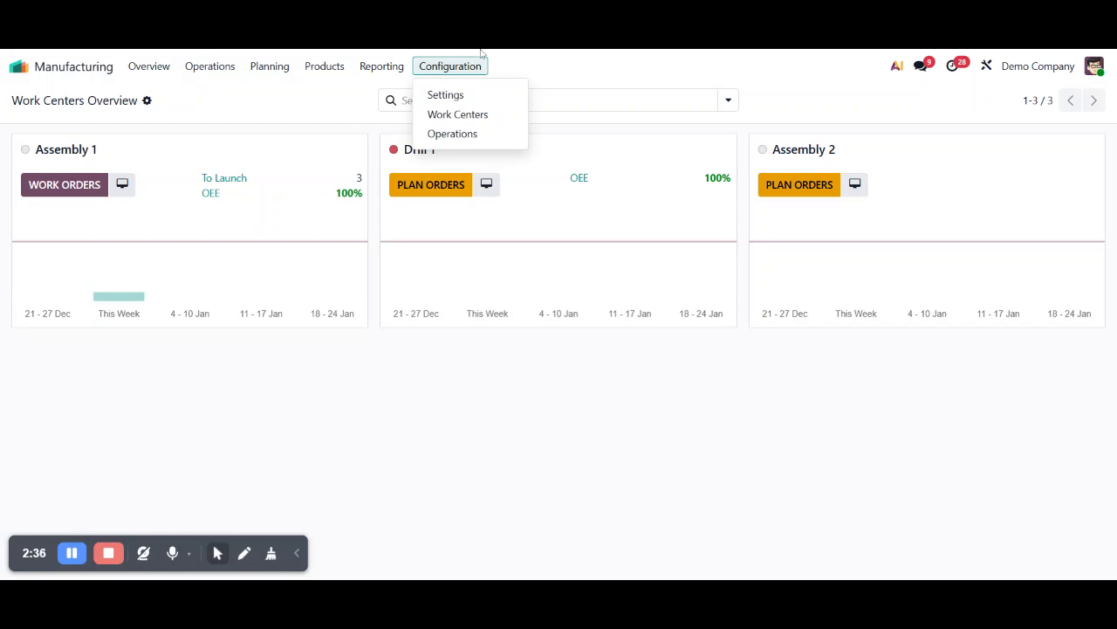
left_click(474, 118)
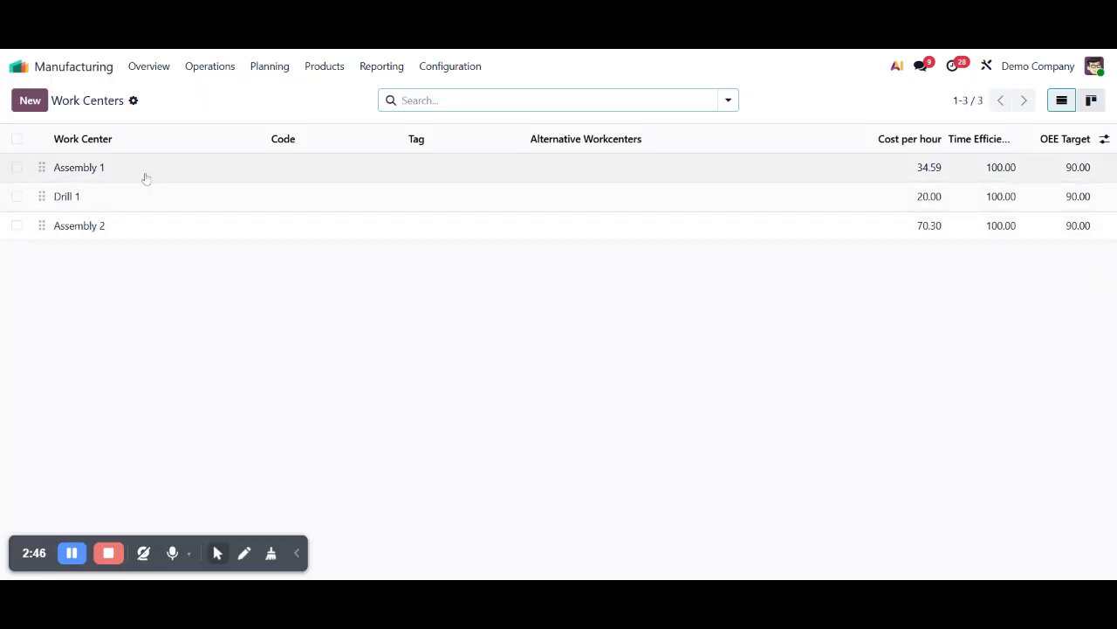
left_click(456, 68)
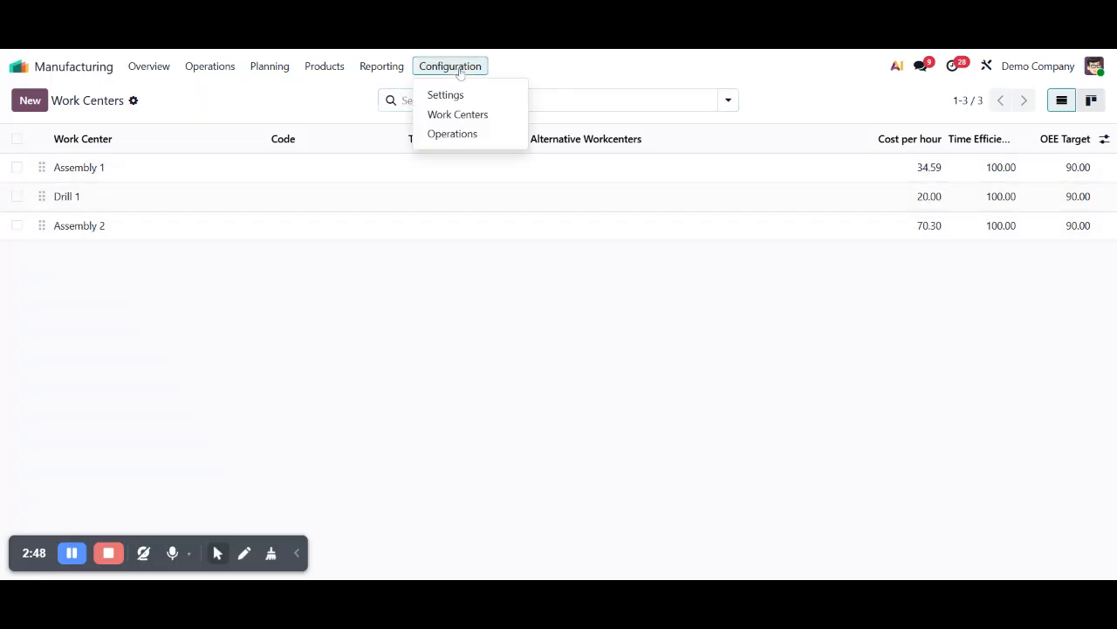
left_click(454, 133)
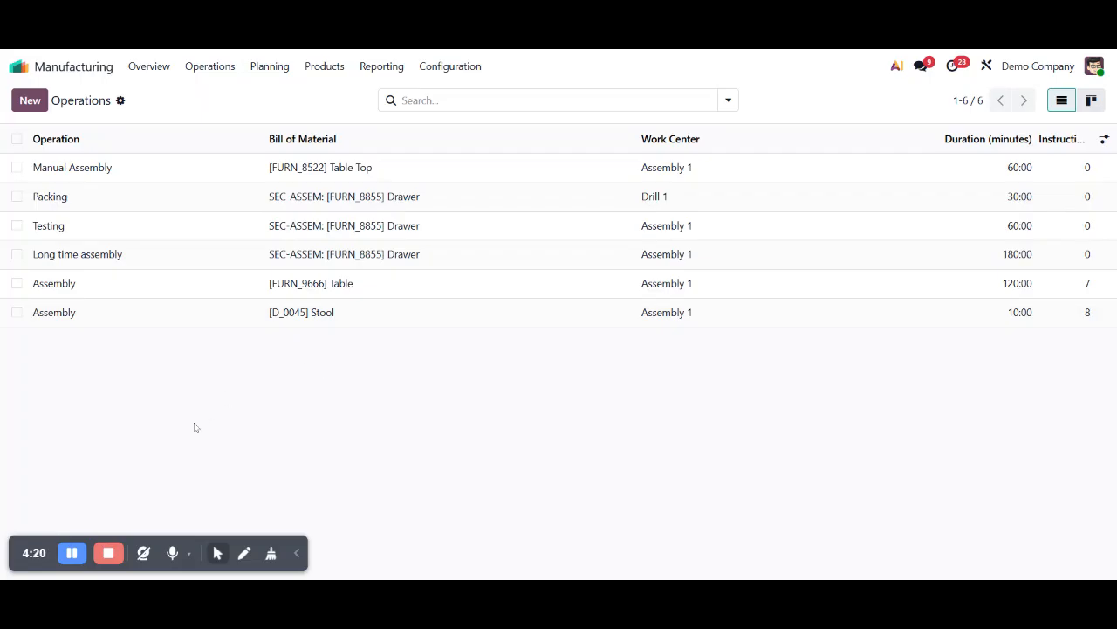
Step: Open the bill of materials for the product [FURN_9666] Table
left_click(68, 559)
left_click(68, 557)
left_click(324, 69)
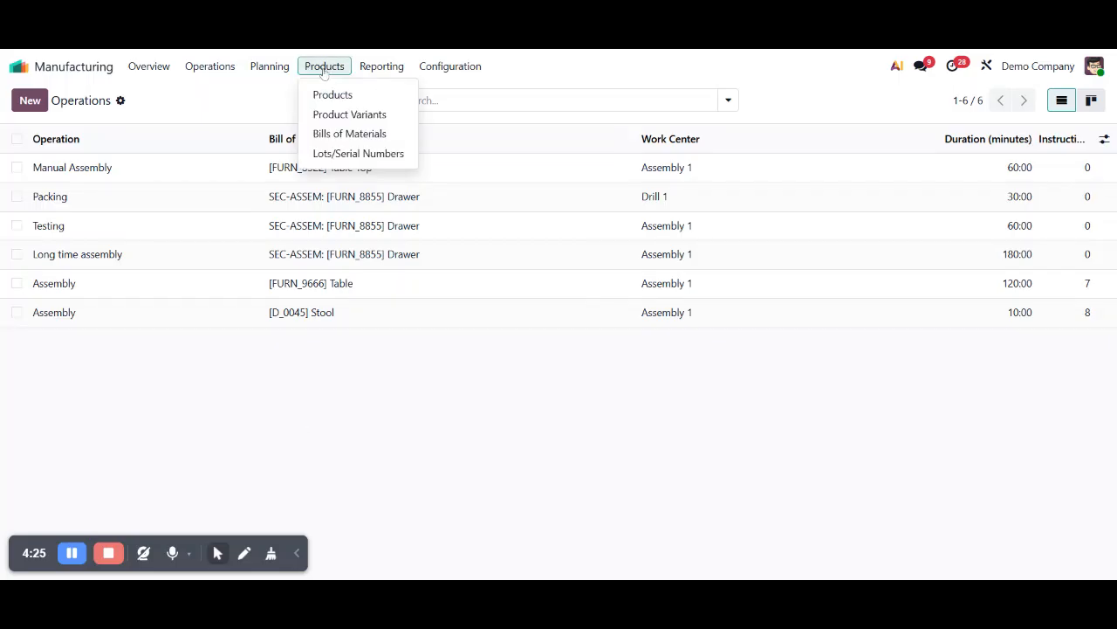
left_click(327, 136)
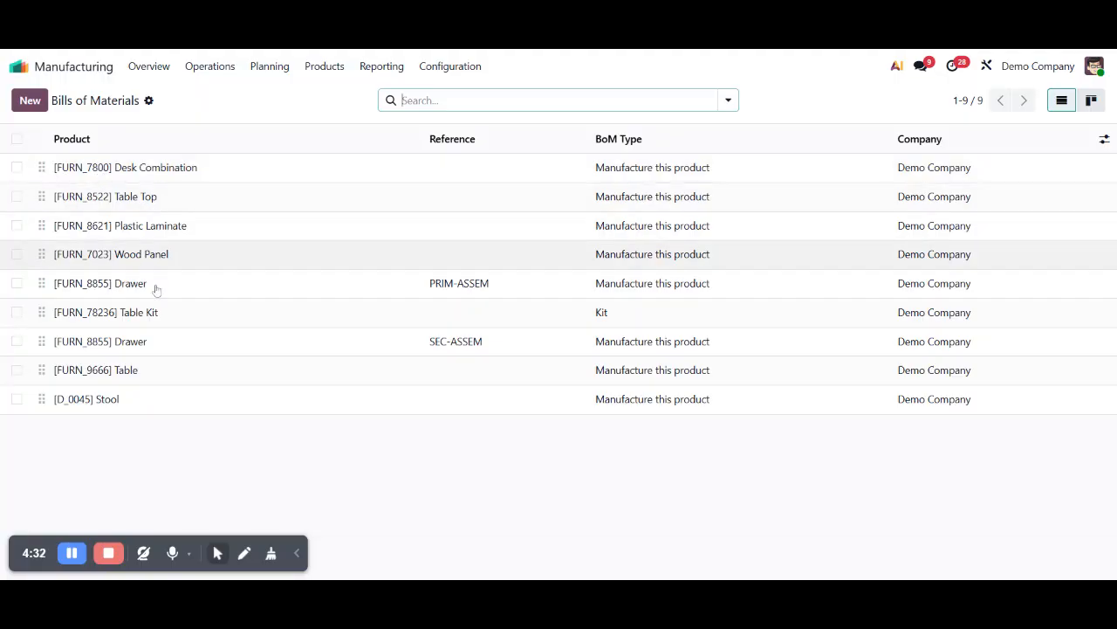
left_click(113, 370)
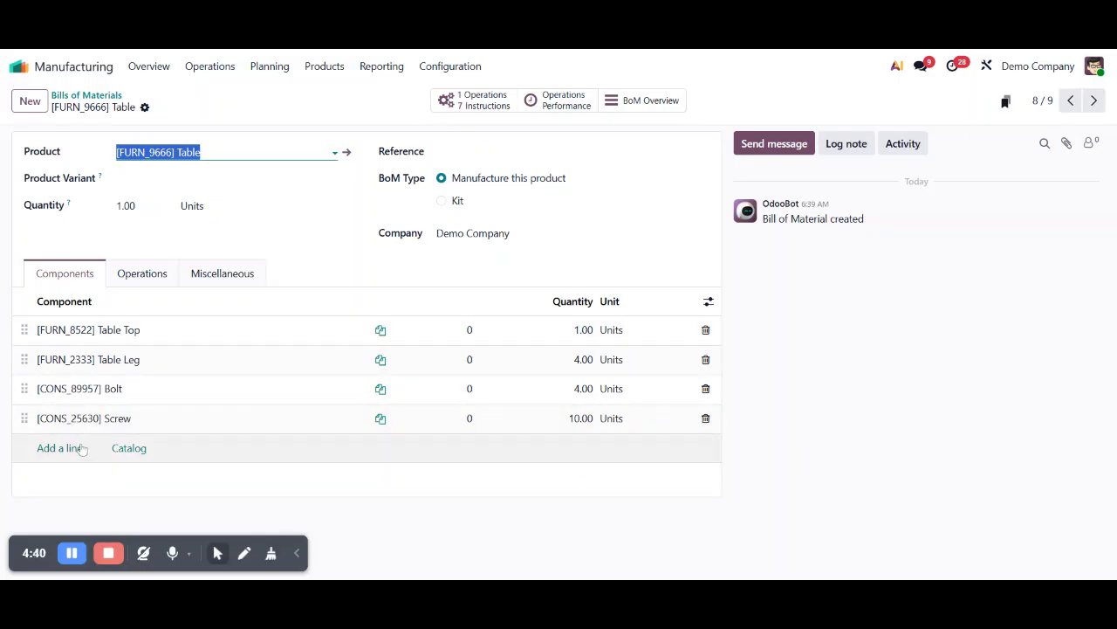
left_click(201, 147)
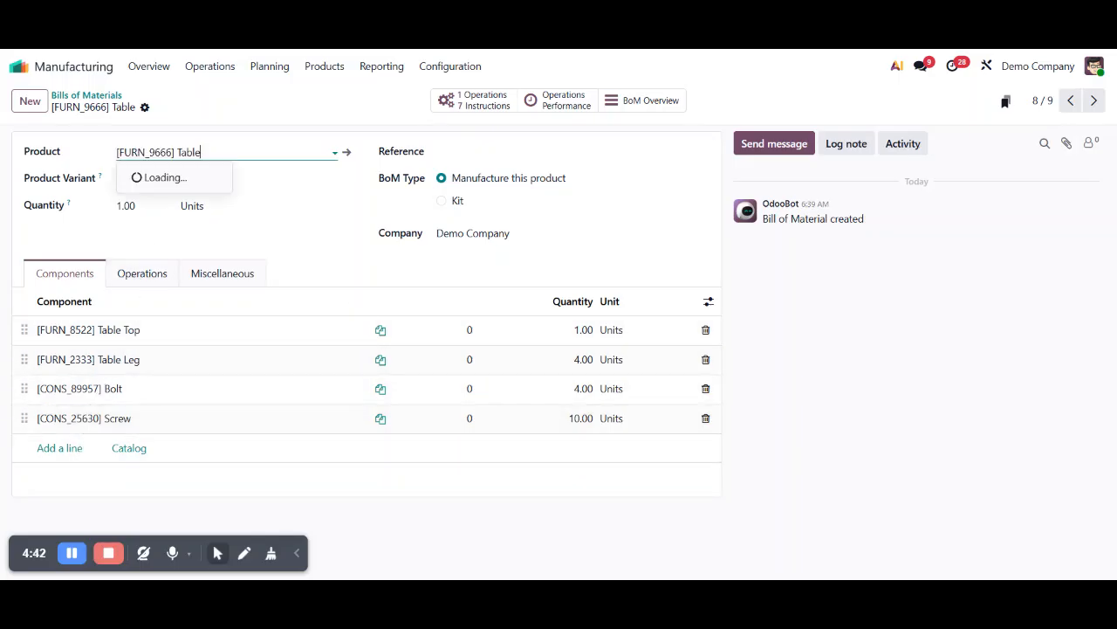
left_click(358, 268)
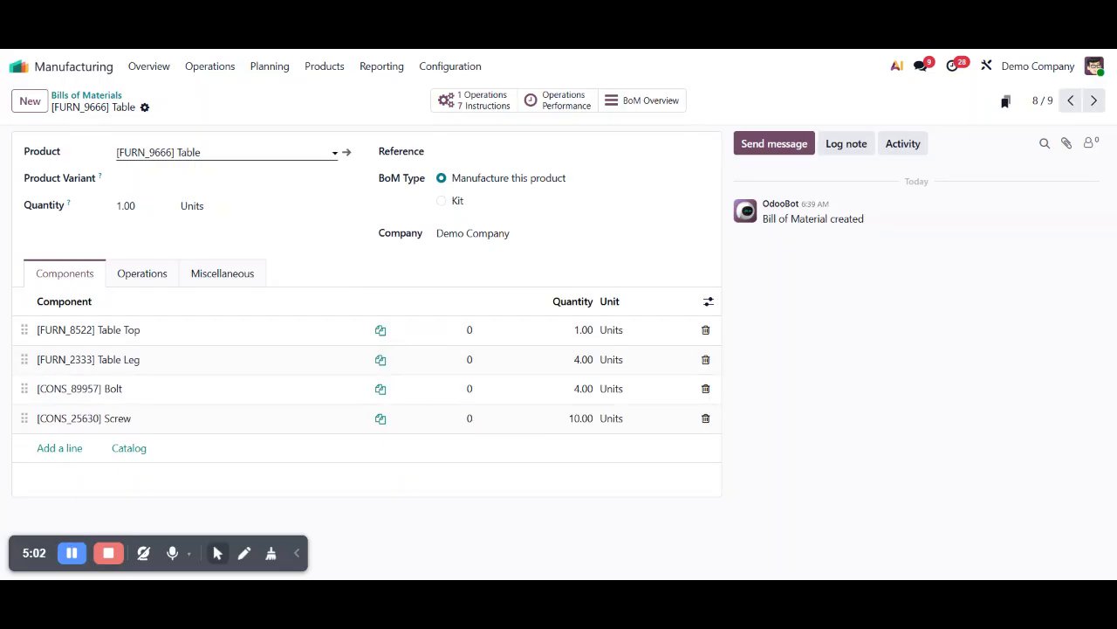
left_click_drag(117, 152, 202, 151)
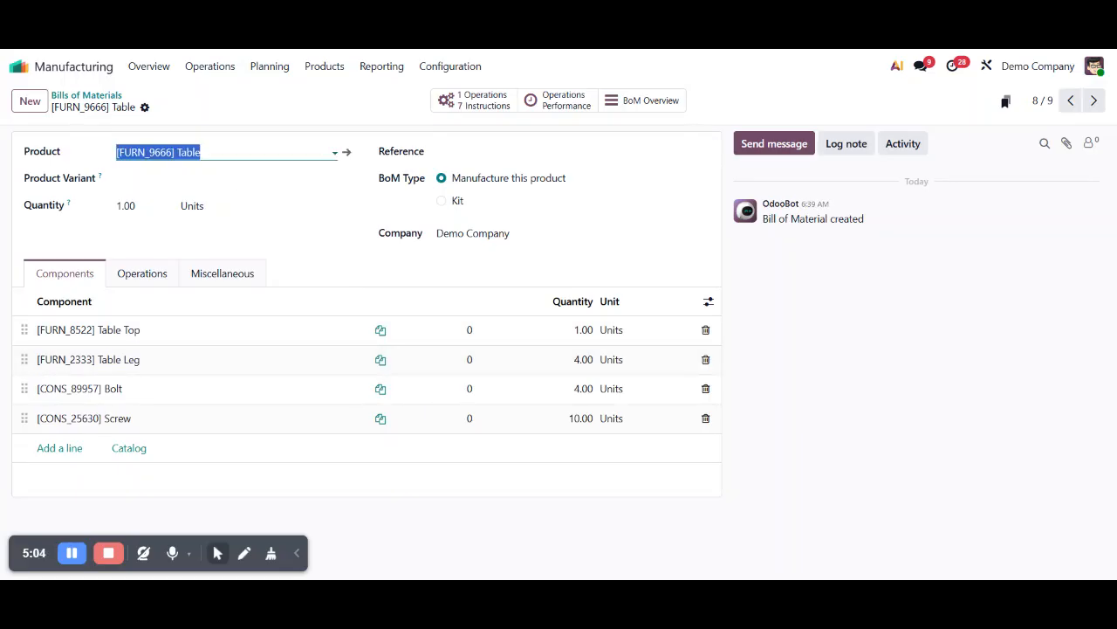
left_click(297, 238)
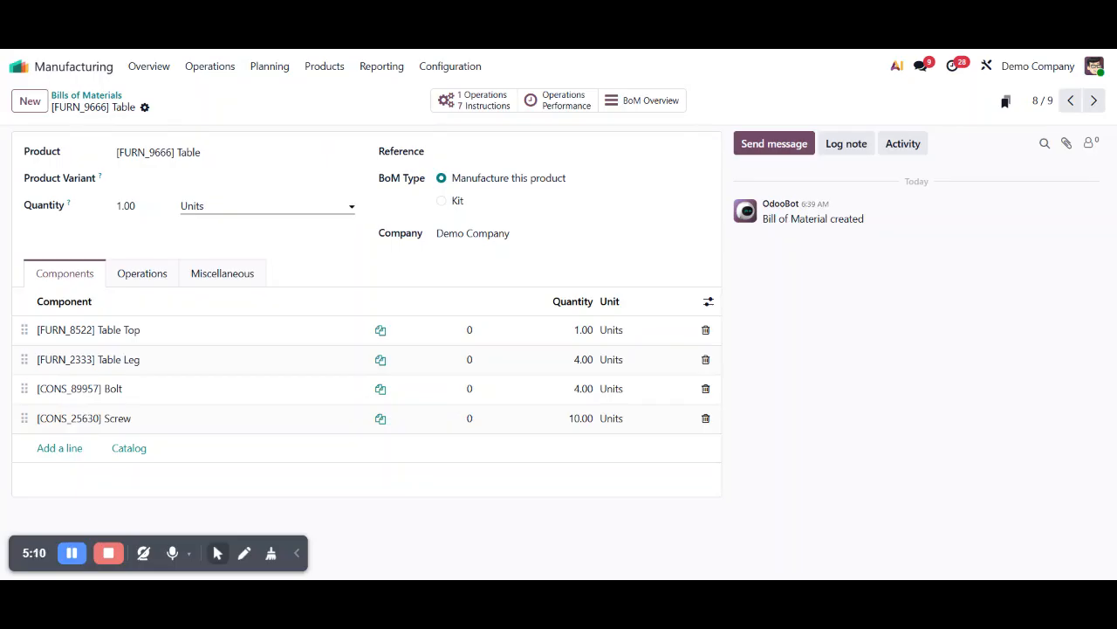
Step: Examine the components and the operations in the Table's bill of materials
left_click(135, 278)
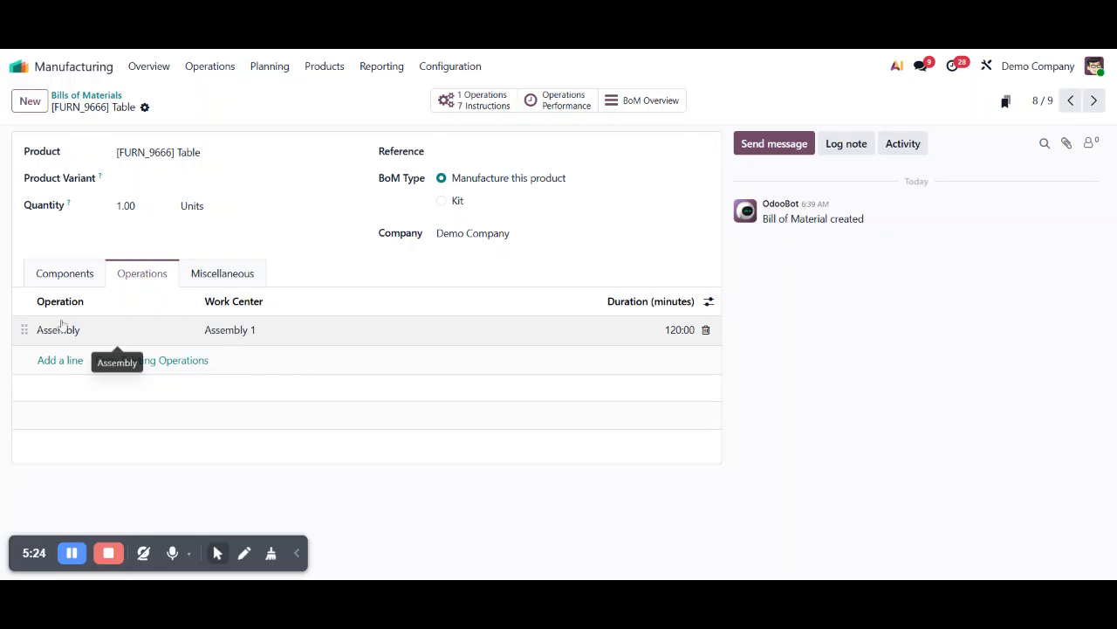
left_click(65, 273)
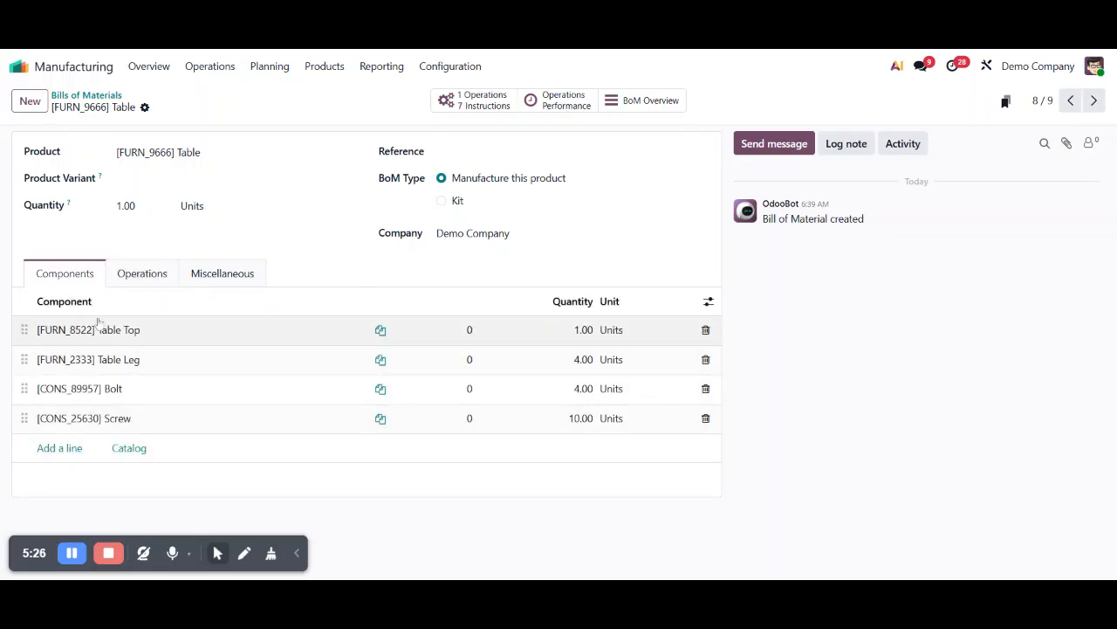
left_click(149, 277)
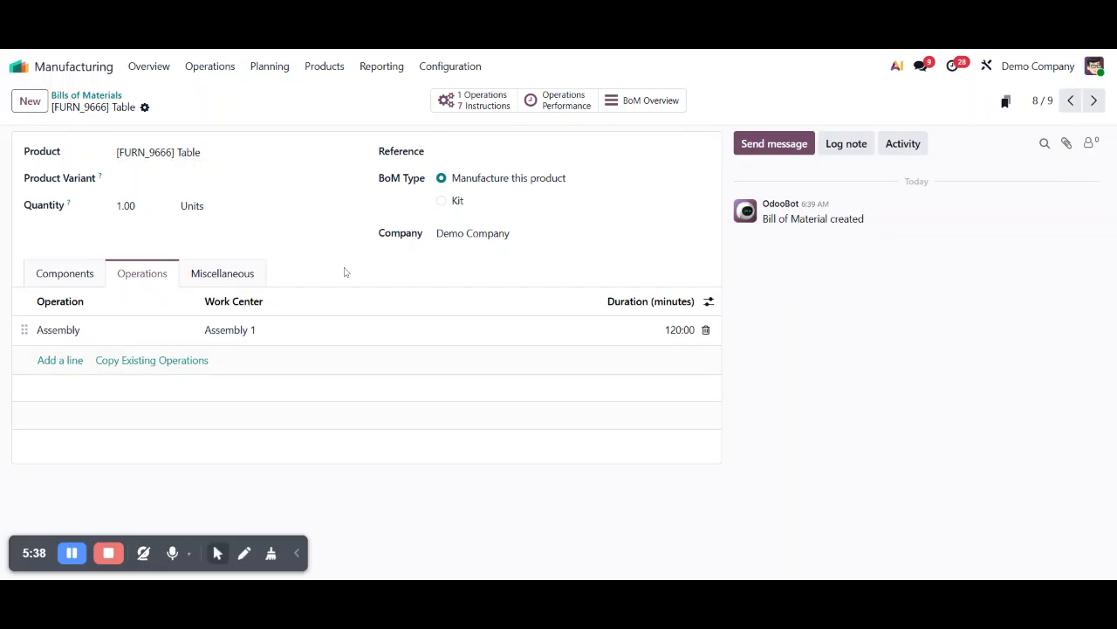
left_click(79, 272)
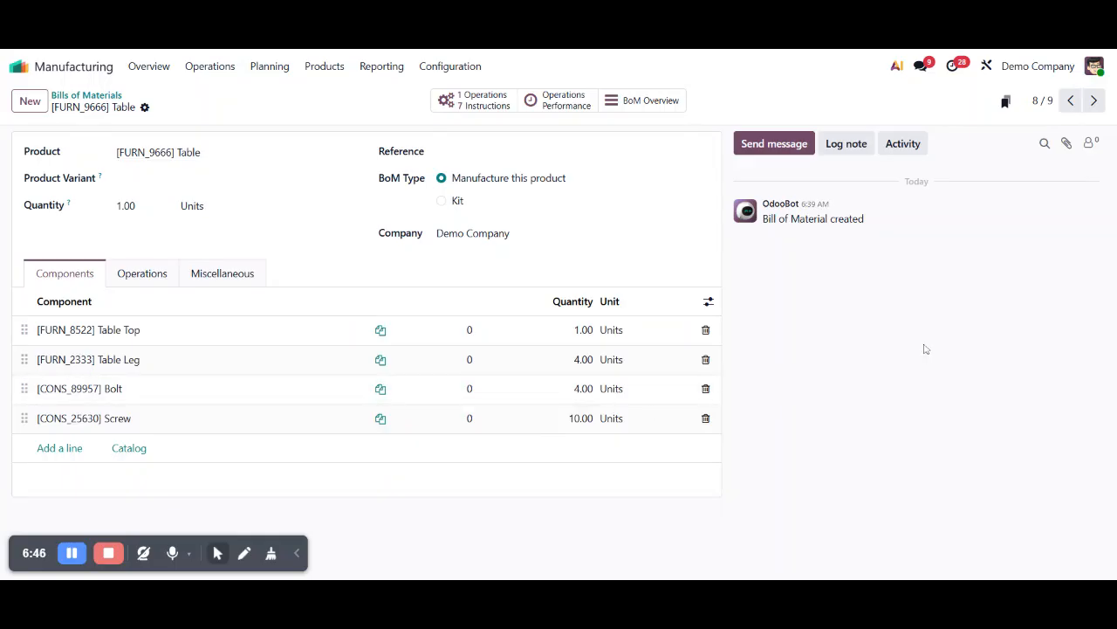
left_click(136, 280)
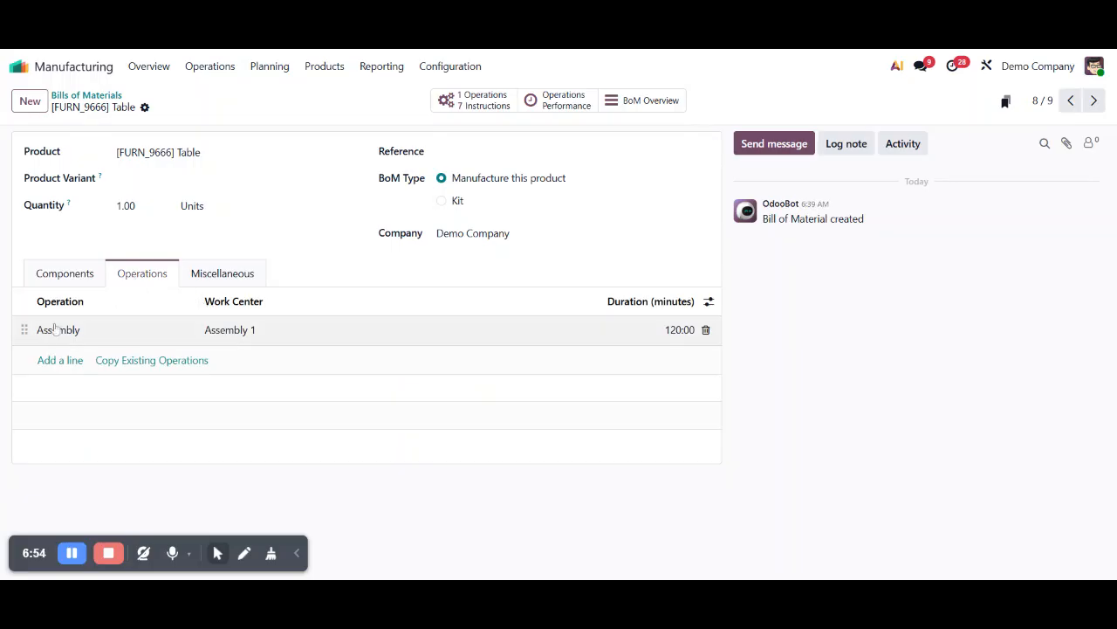
left_click(67, 276)
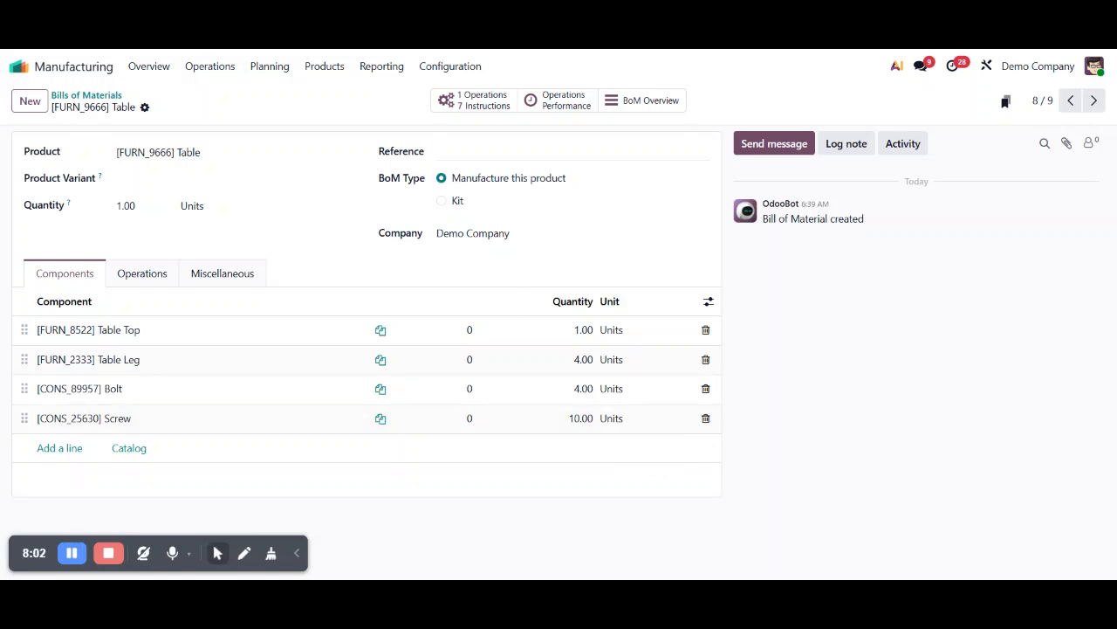
Step: Set the reference of the Table's bill of materials to V1 and save it
left_click(541, 152)
type("V1")
left_click(169, 107)
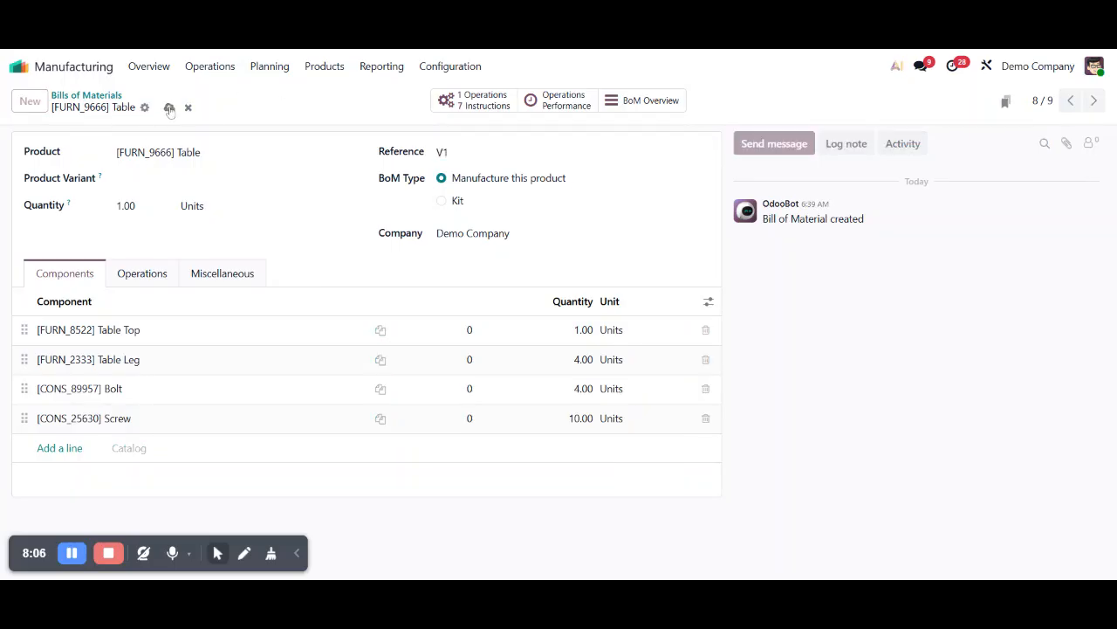
Step: Duplicate the V1 bill of materials and set the copy's reference to V2
left_click(161, 106)
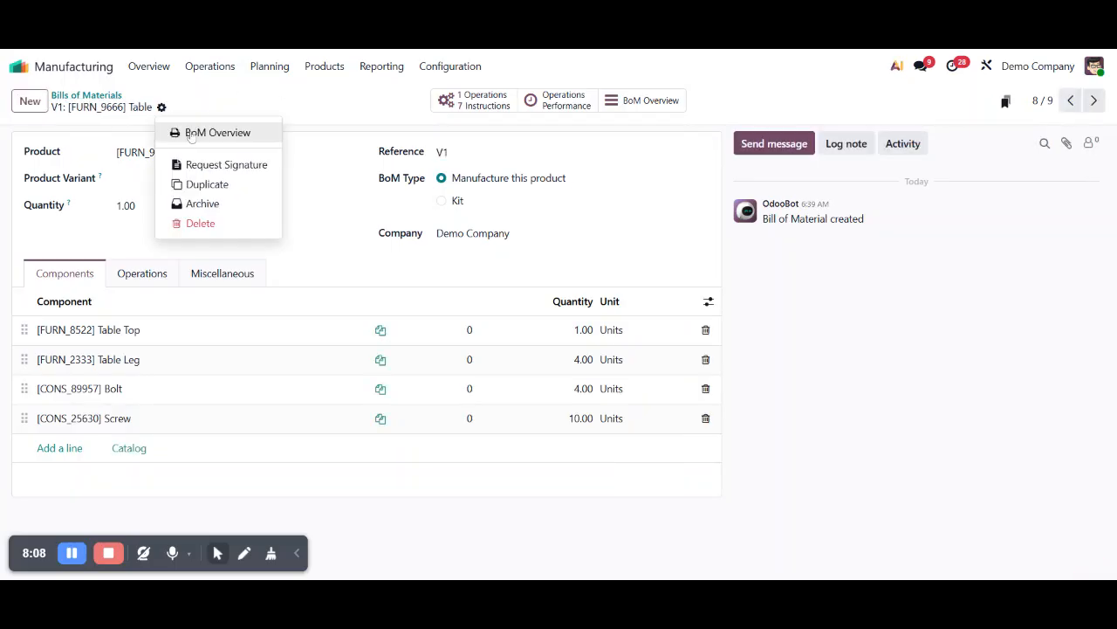
left_click(258, 167)
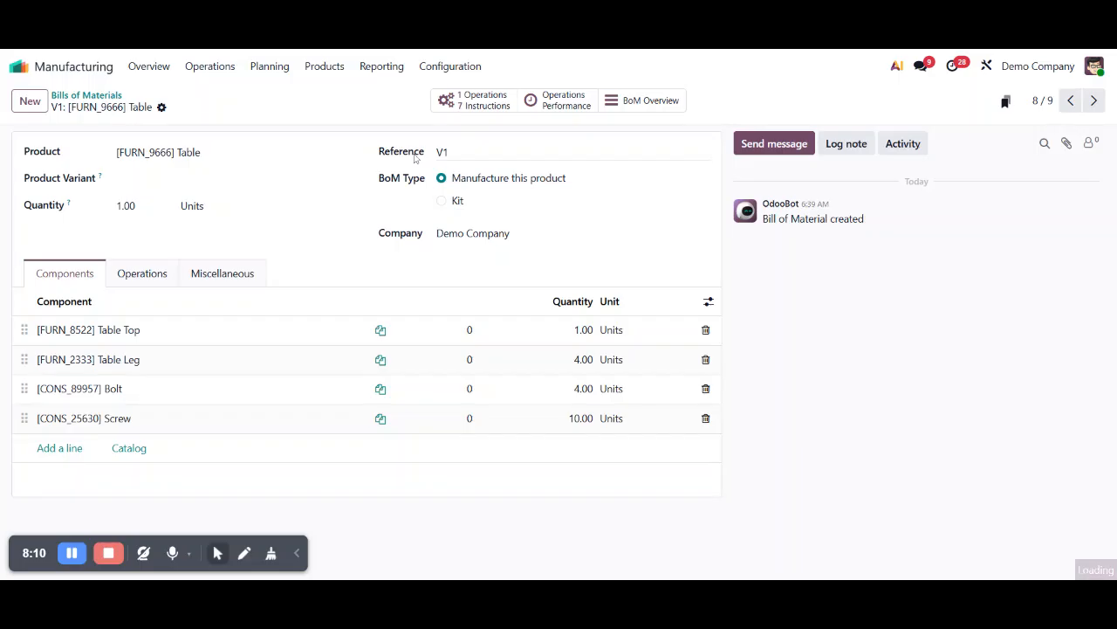
left_click(450, 152)
key("BackSpace")
type("2")
Step: Set the quantity of the Screw component to 12 in the duplicated bill of materials and save it
left_click(577, 422)
type("12")
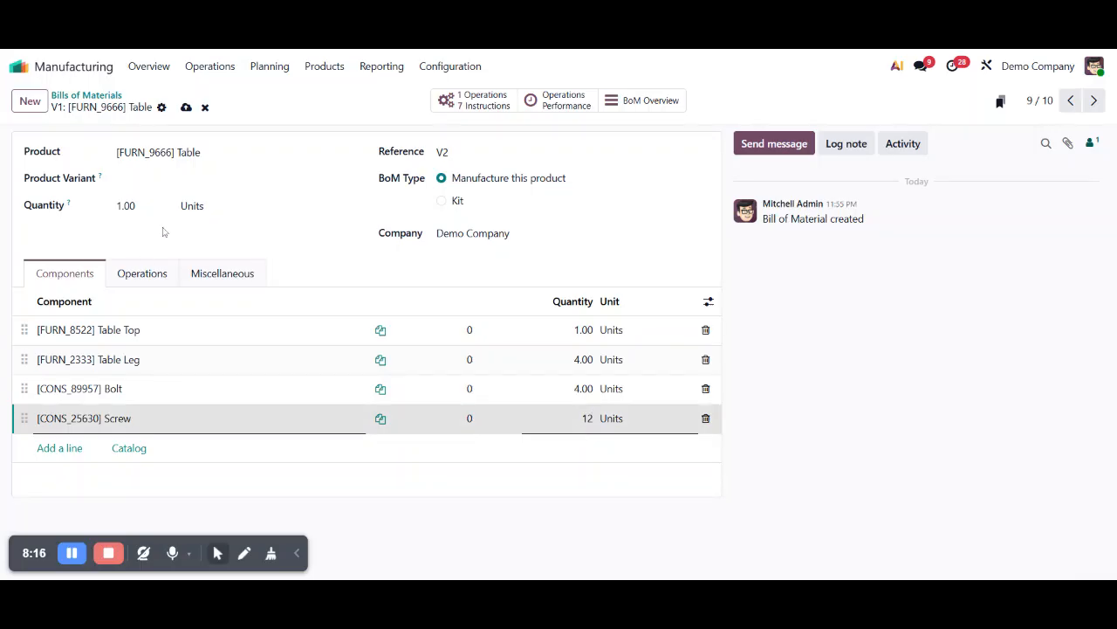
left_click(186, 107)
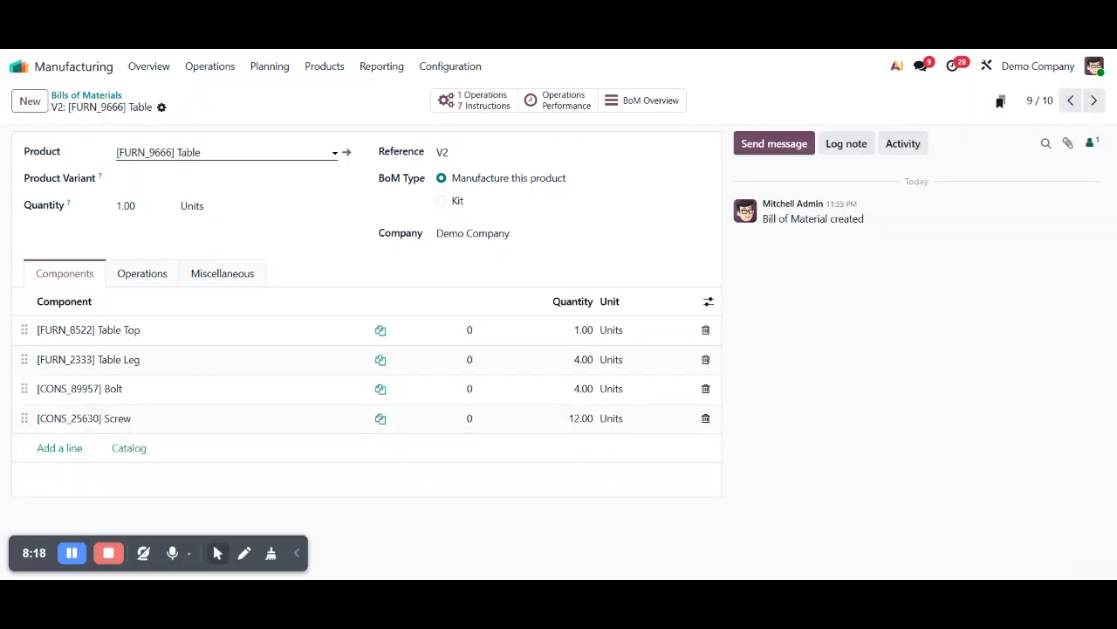
Step: Copy the product name [FURN_9666] Table from the V2 bill of materials and return to the bills of materials list
left_click(229, 153)
key("ctrl+c")
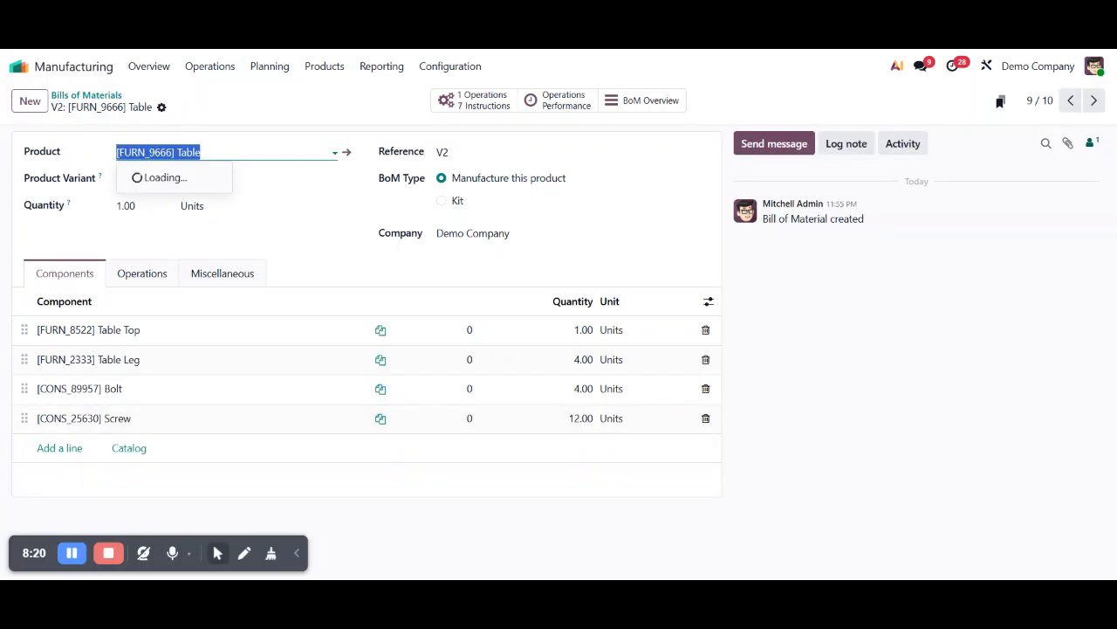
left_click(296, 121)
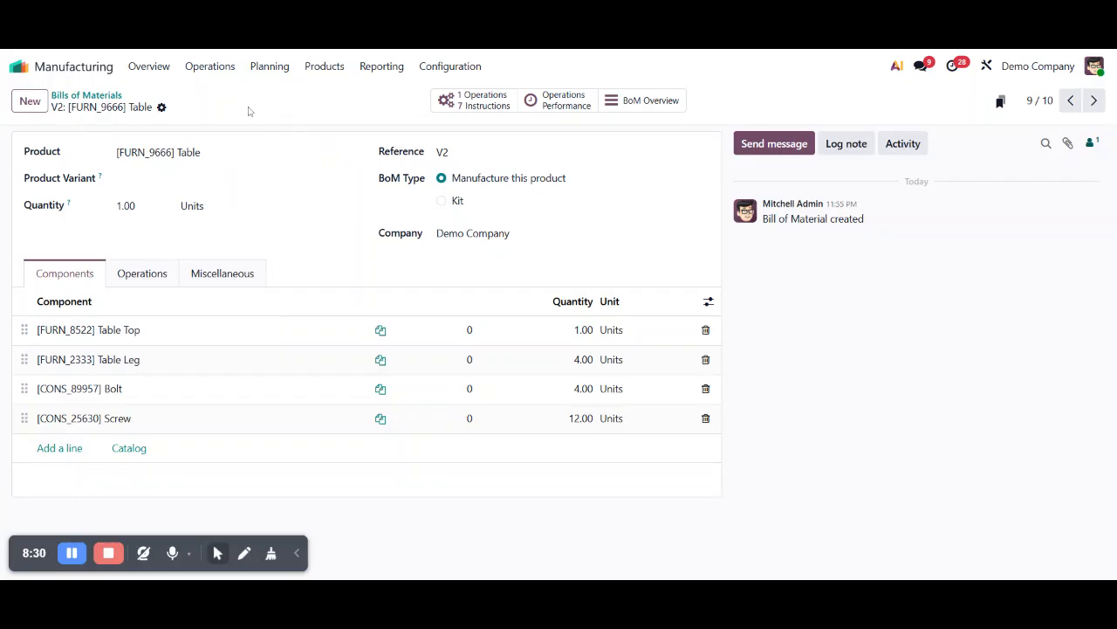
left_click(86, 95)
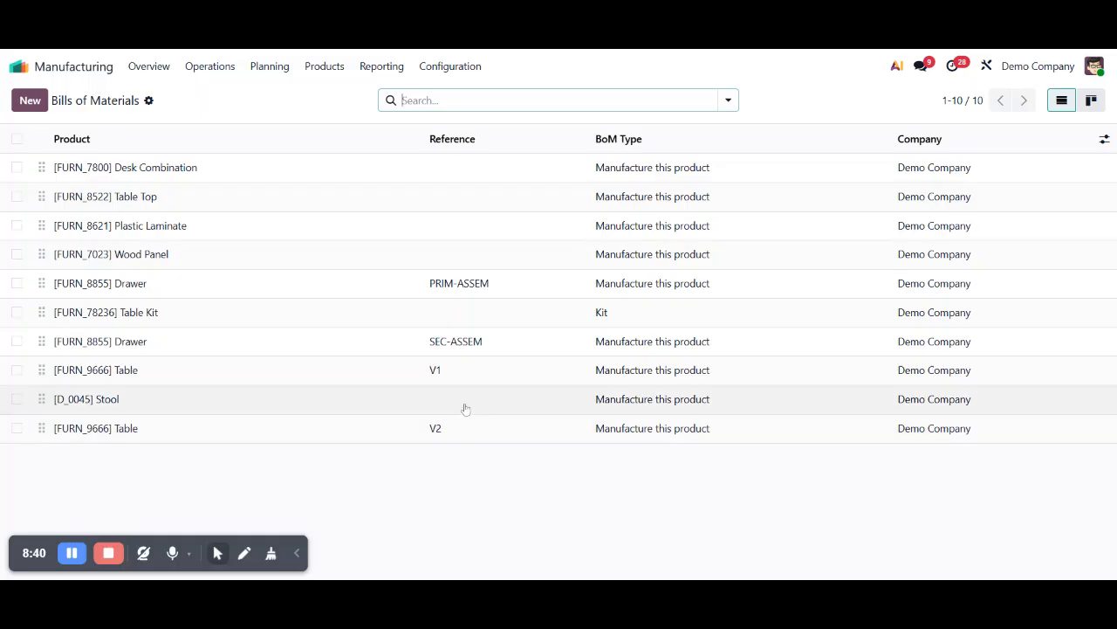
Step: Create a new manufacturing order for [FURN_9666] Table that uses the bill of material V2: [FURN_9666] Table
left_click(210, 70)
left_click(215, 96)
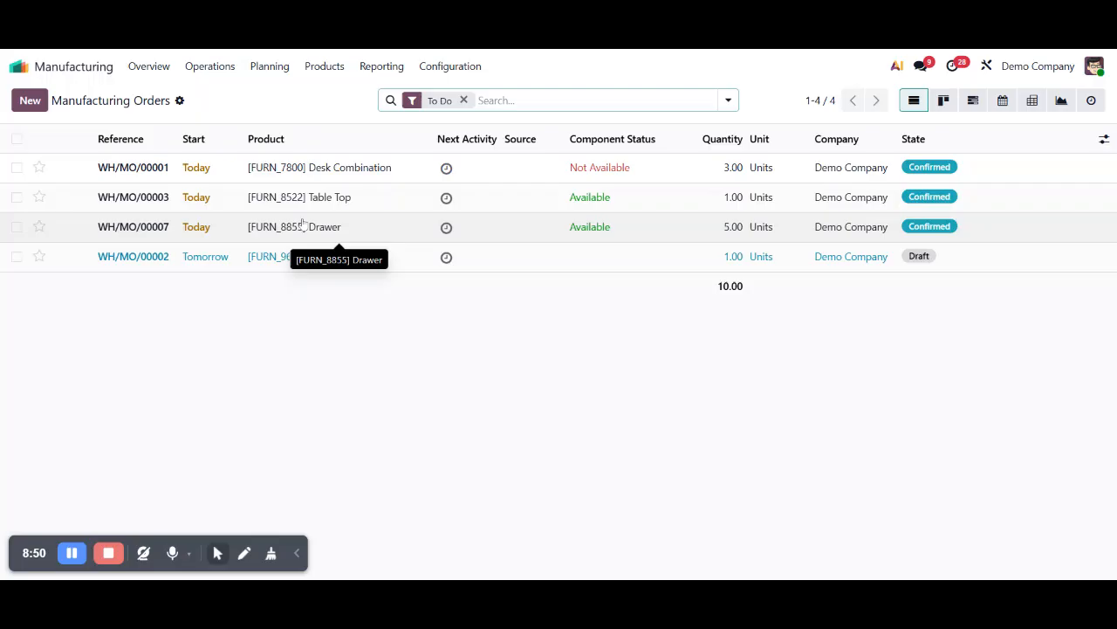
left_click(30, 102)
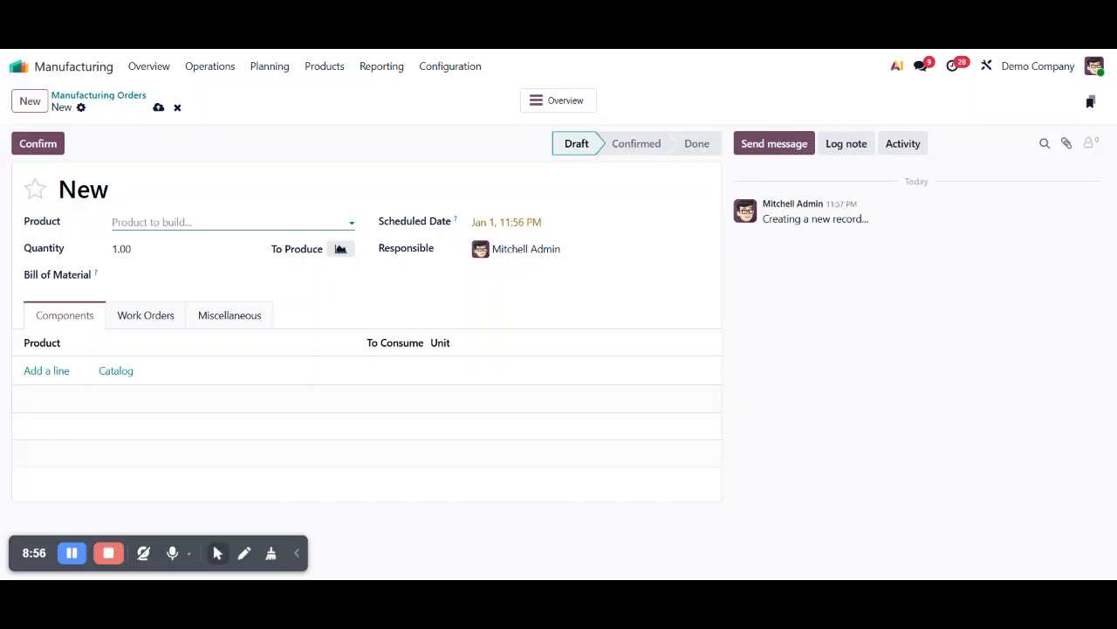
key("ctrl+v")
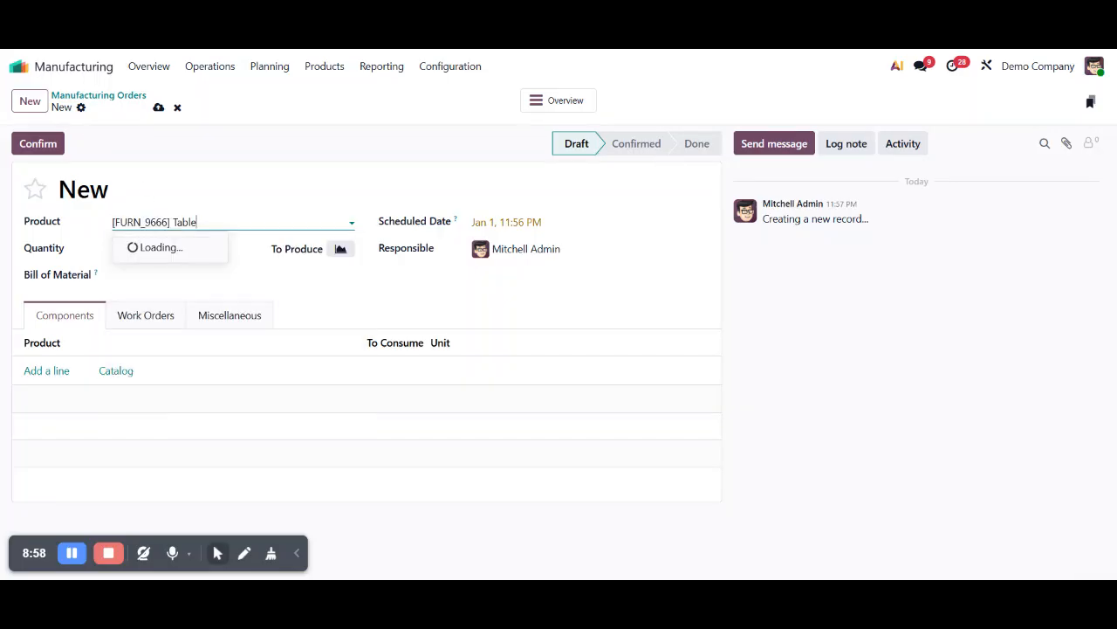
key("Return")
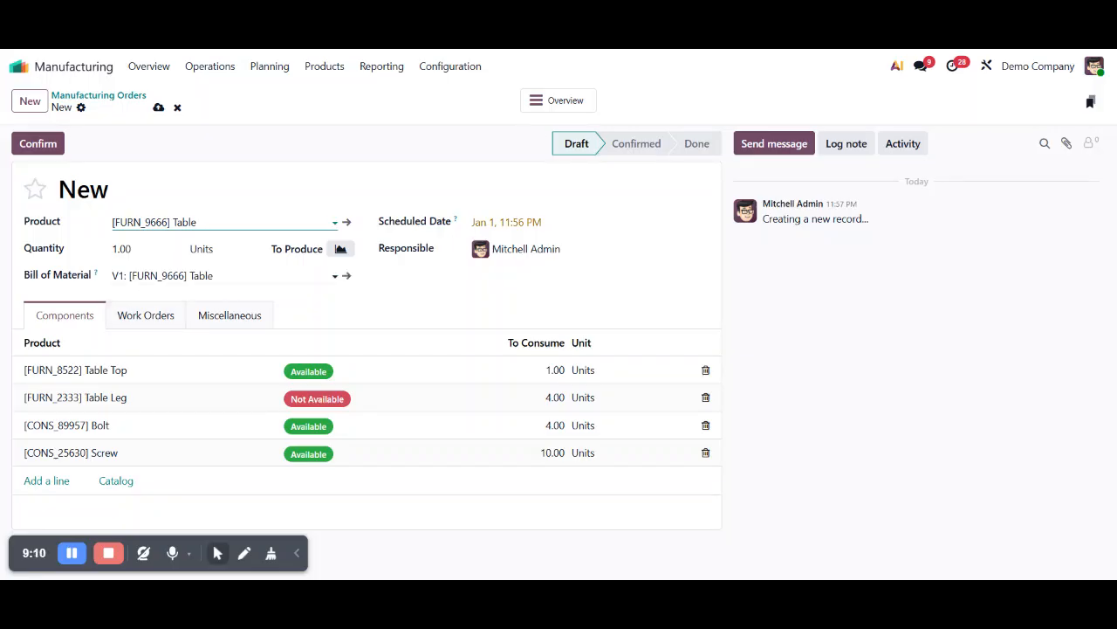
left_click(140, 275)
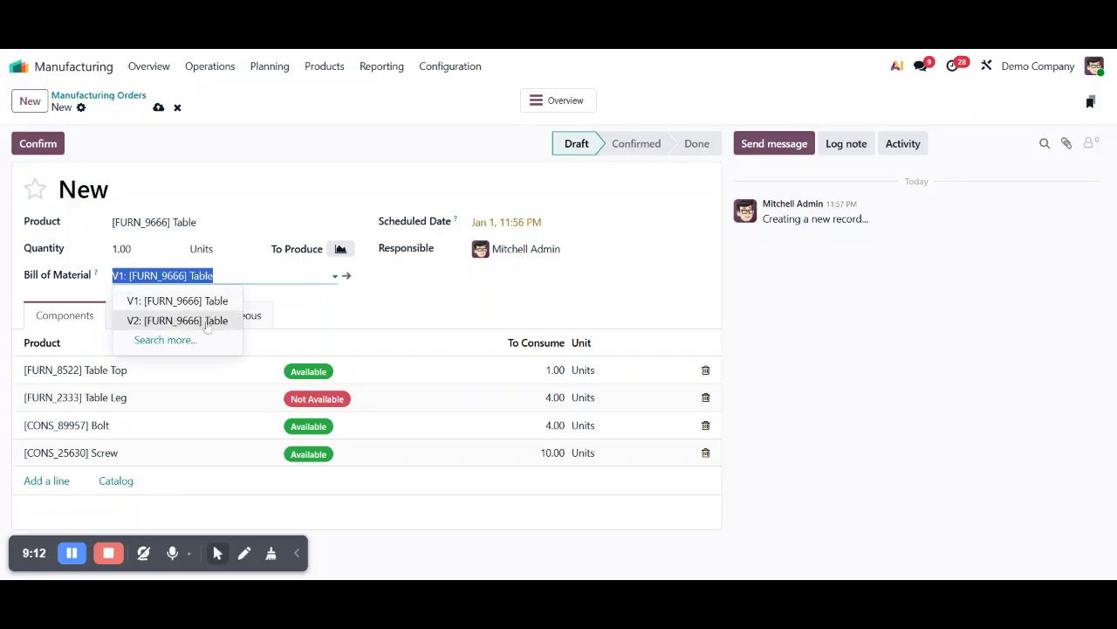
left_click(207, 321)
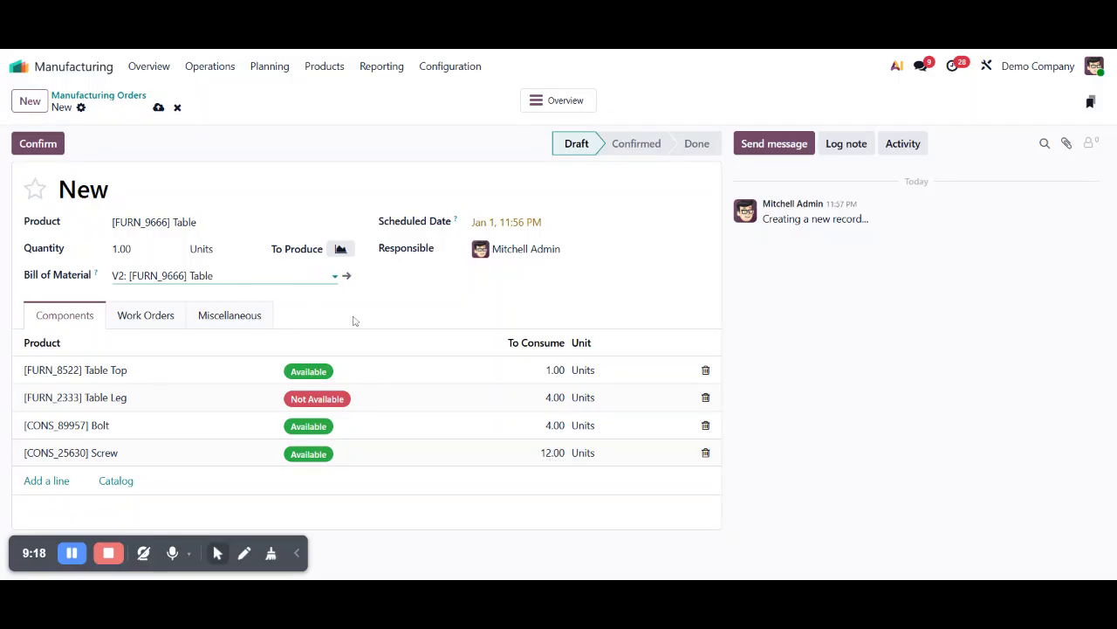
Step: Switch the new manufacturing order's bill of material to V1: [FURN_9666] Table
left_click(210, 276)
left_click(204, 301)
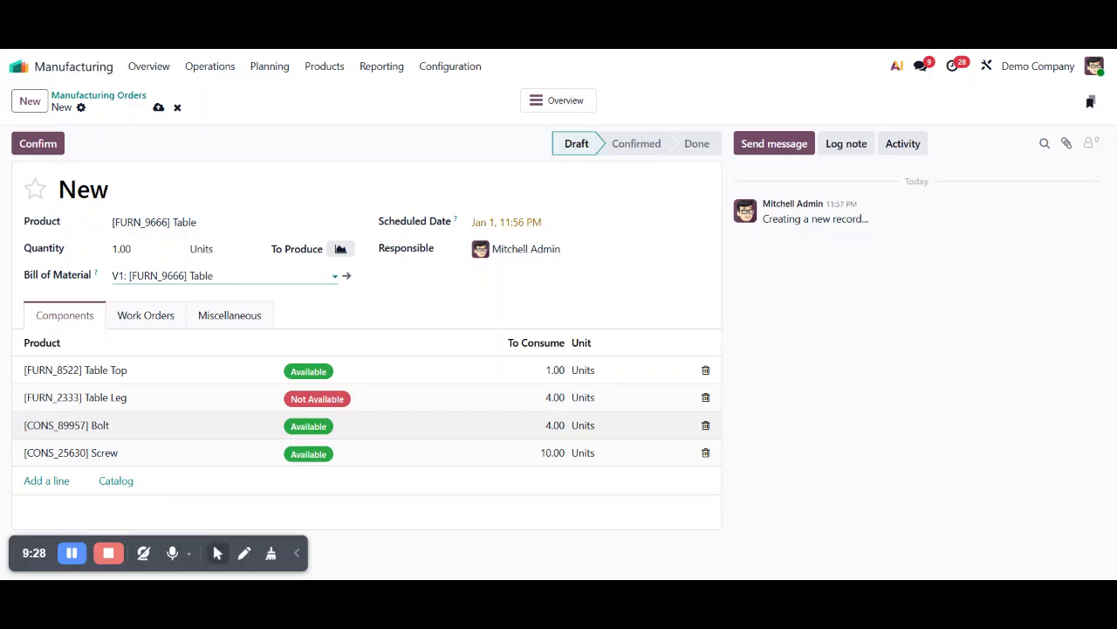
left_click(191, 106)
Step: Open the V1 Table bill of materials and page back through the preceding ones, including Table Kit, to Plastic Laminate
left_click(324, 65)
left_click(349, 132)
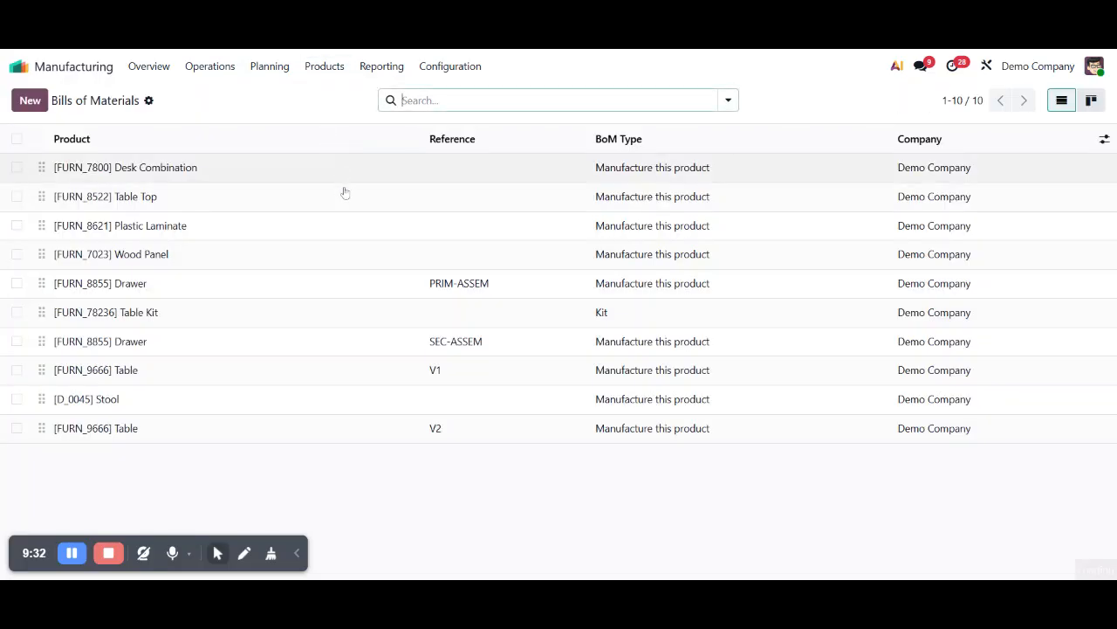
left_click(249, 373)
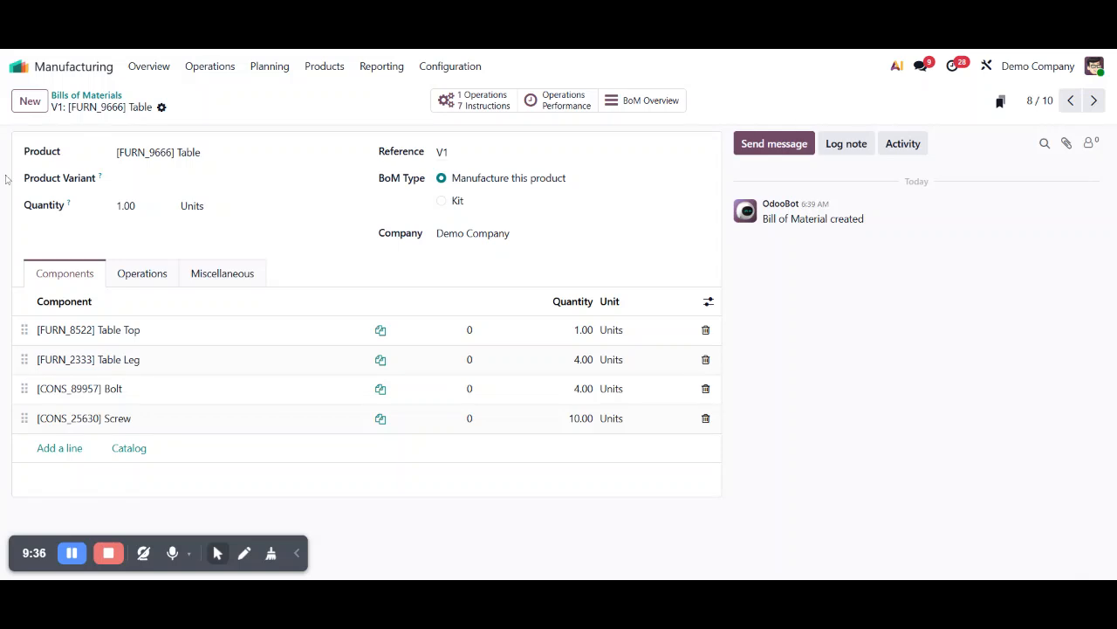
left_click(1070, 101)
left_click(1062, 107)
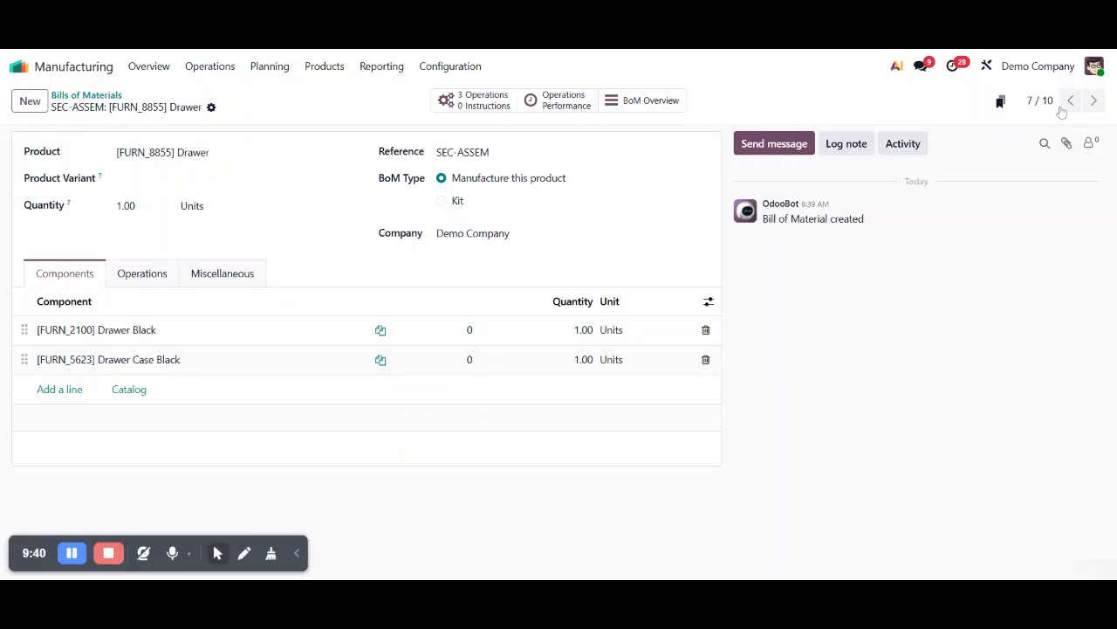
left_click(1093, 101)
left_click(1096, 103)
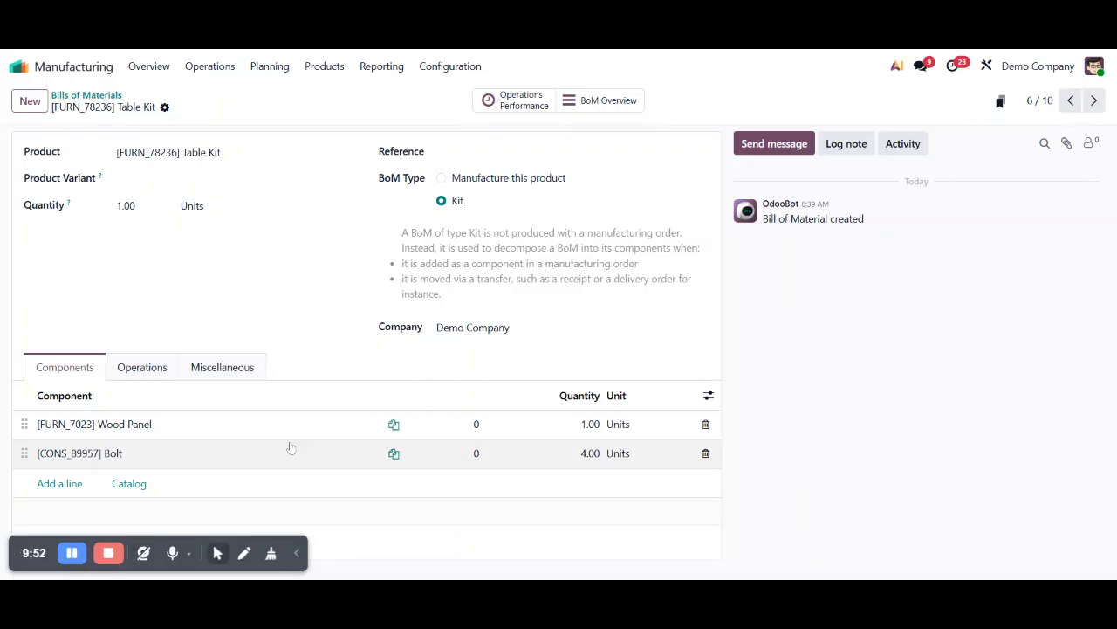
left_click(1071, 100)
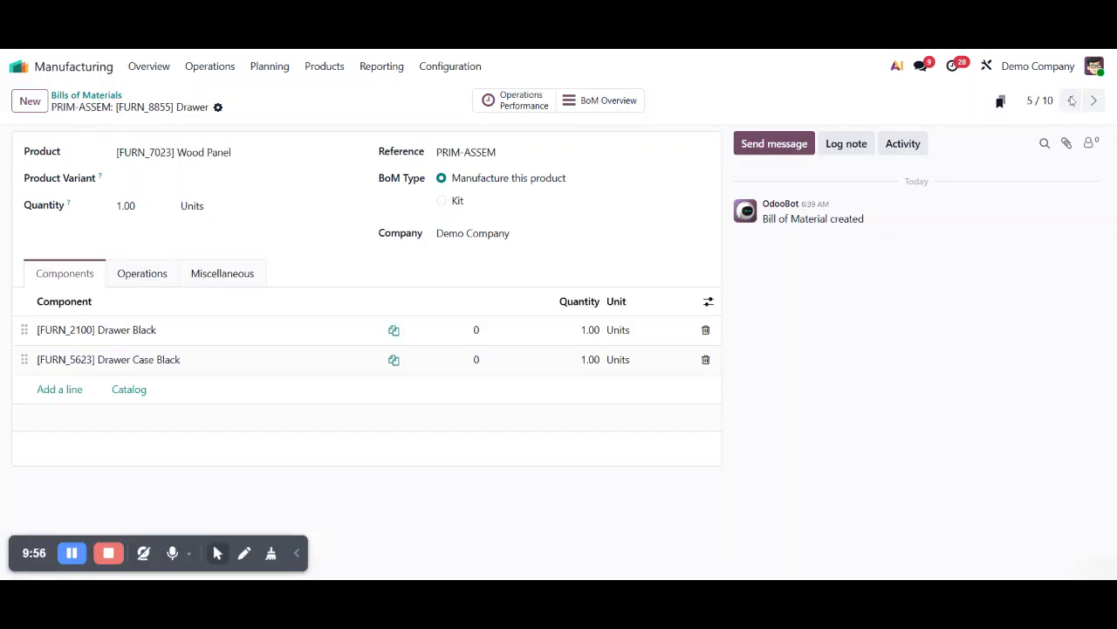
left_click(1071, 101)
left_click(1071, 100)
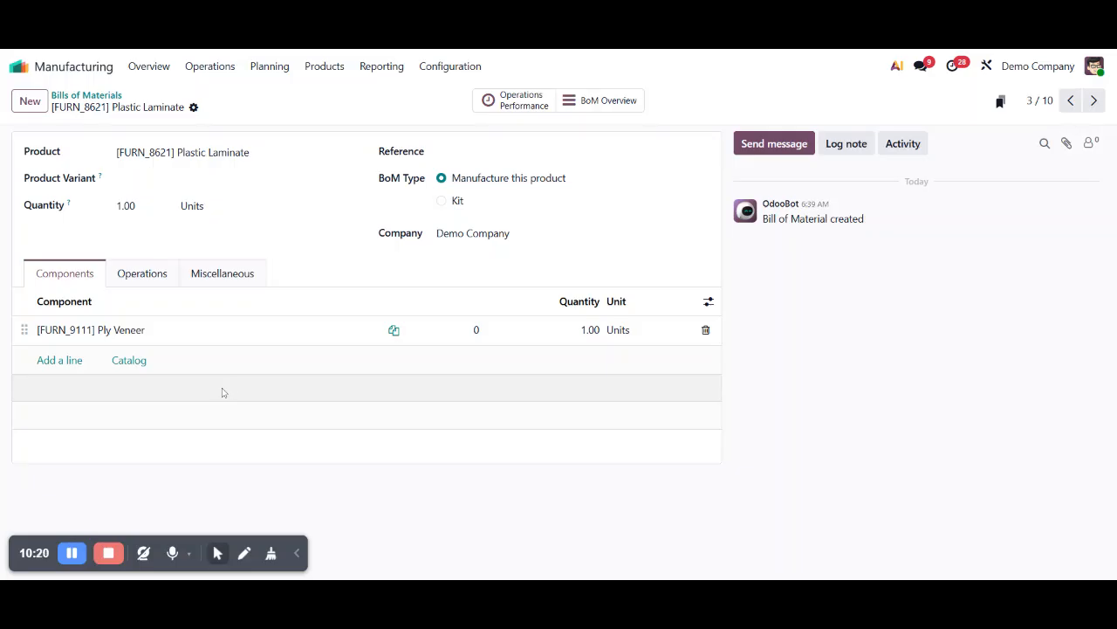
Step: Check the product variant choices on the Plastic Laminate bill of materials and return to the bills of materials list
left_click(174, 181)
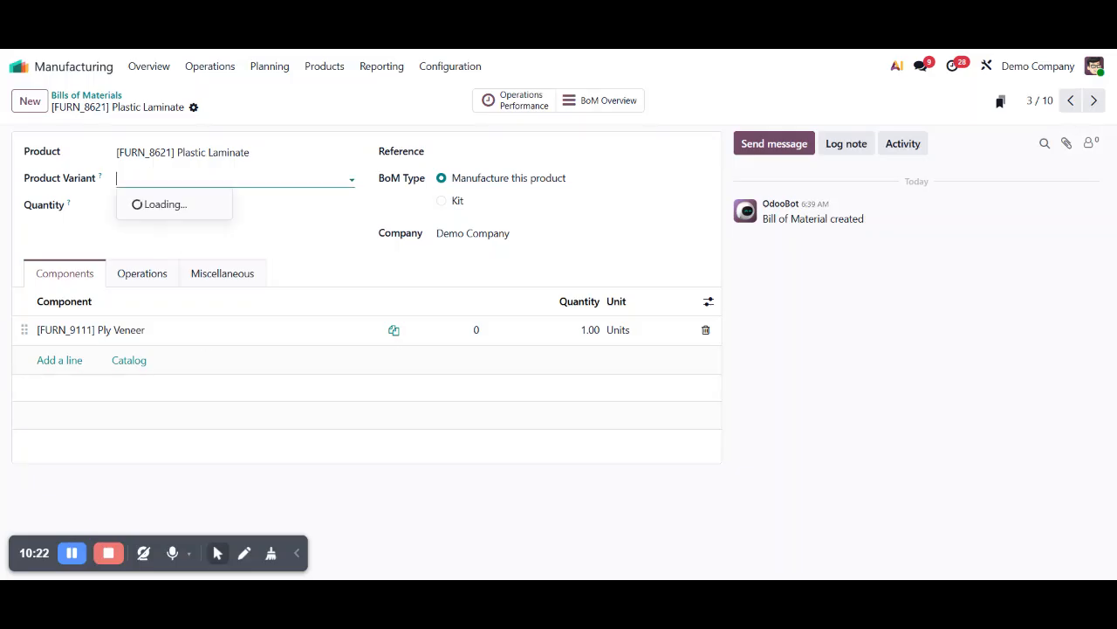
left_click(330, 138)
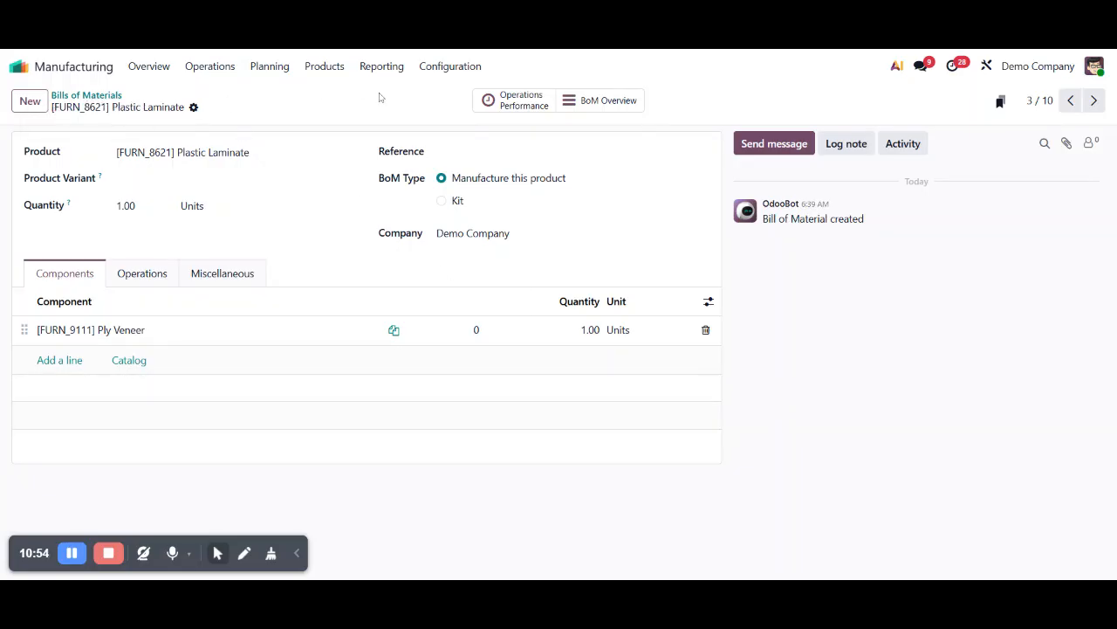
left_click(101, 98)
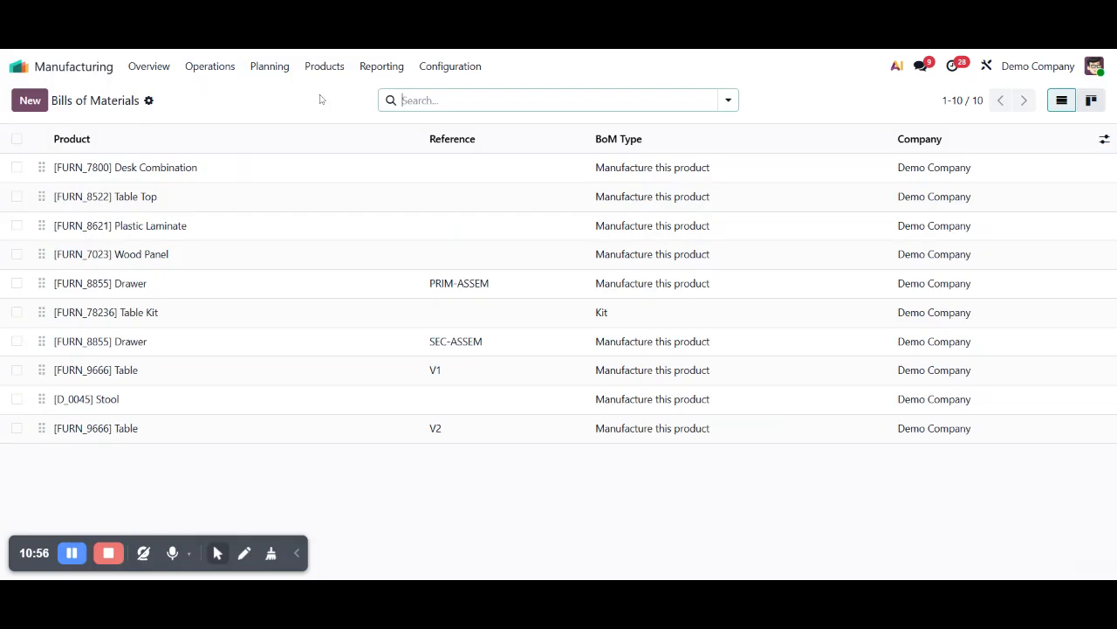
Step: View the work orders planning by production with its status filter and Manufacturing Order grouping removed
left_click(278, 73)
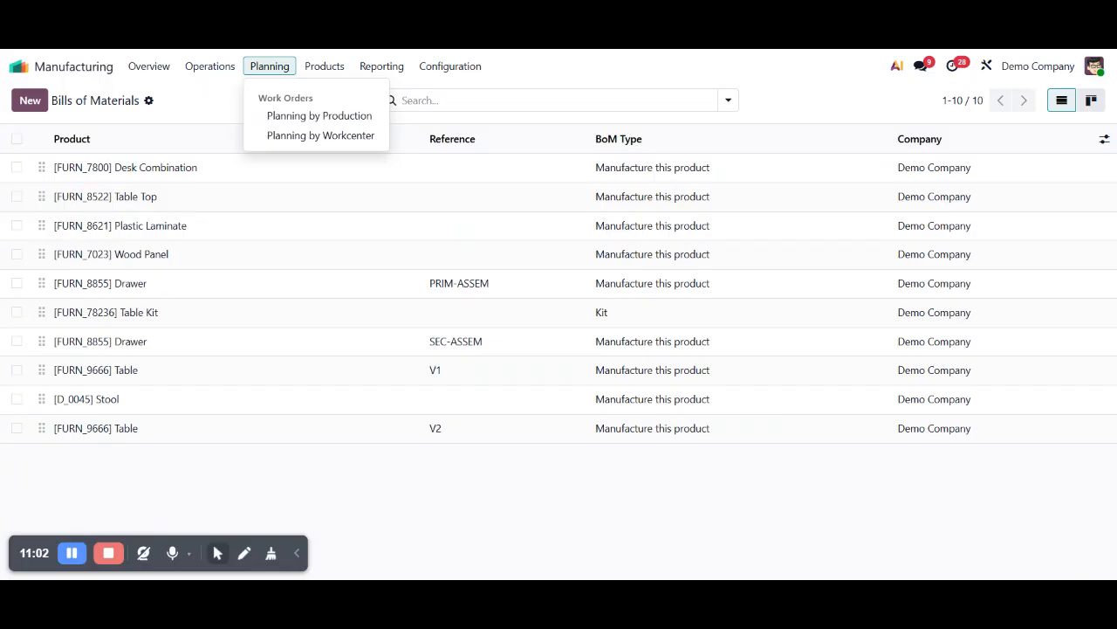
left_click(334, 122)
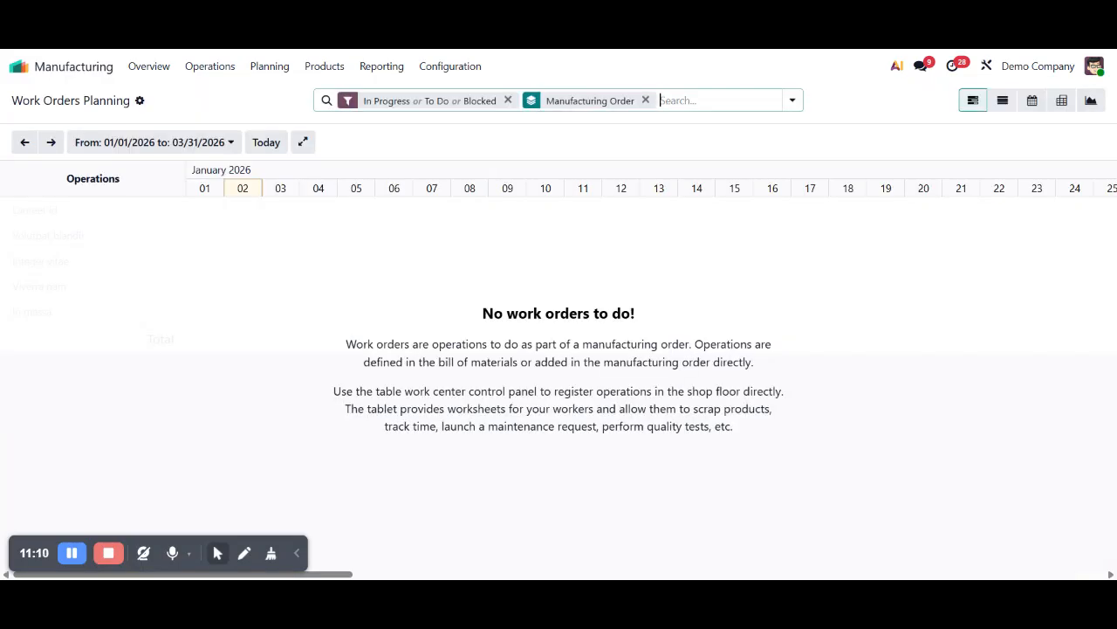
left_click(508, 100)
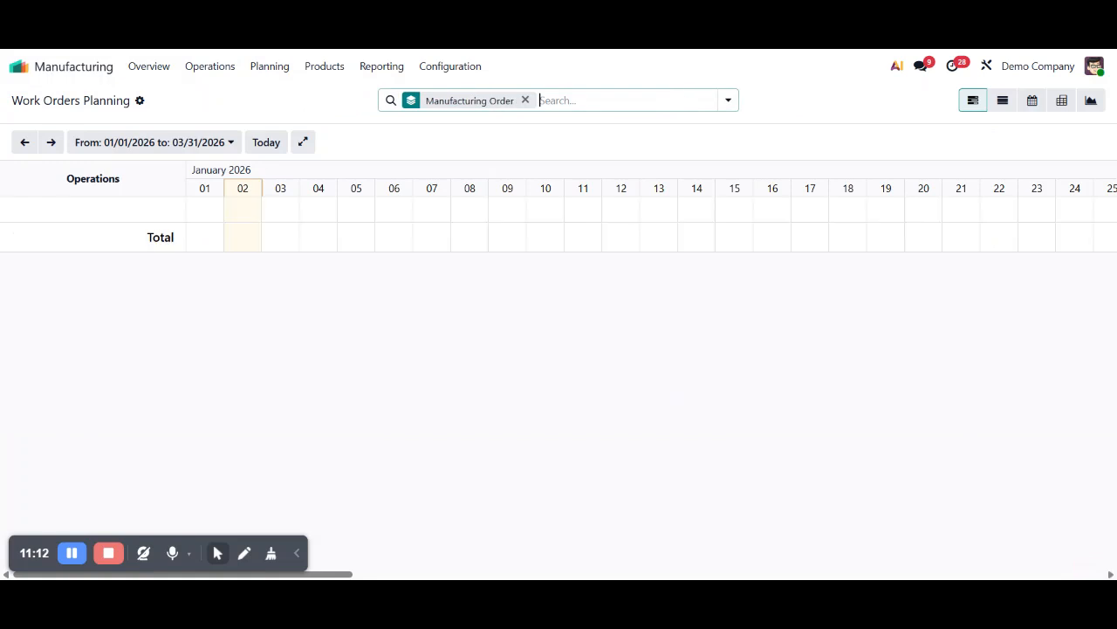
key("BackSpace")
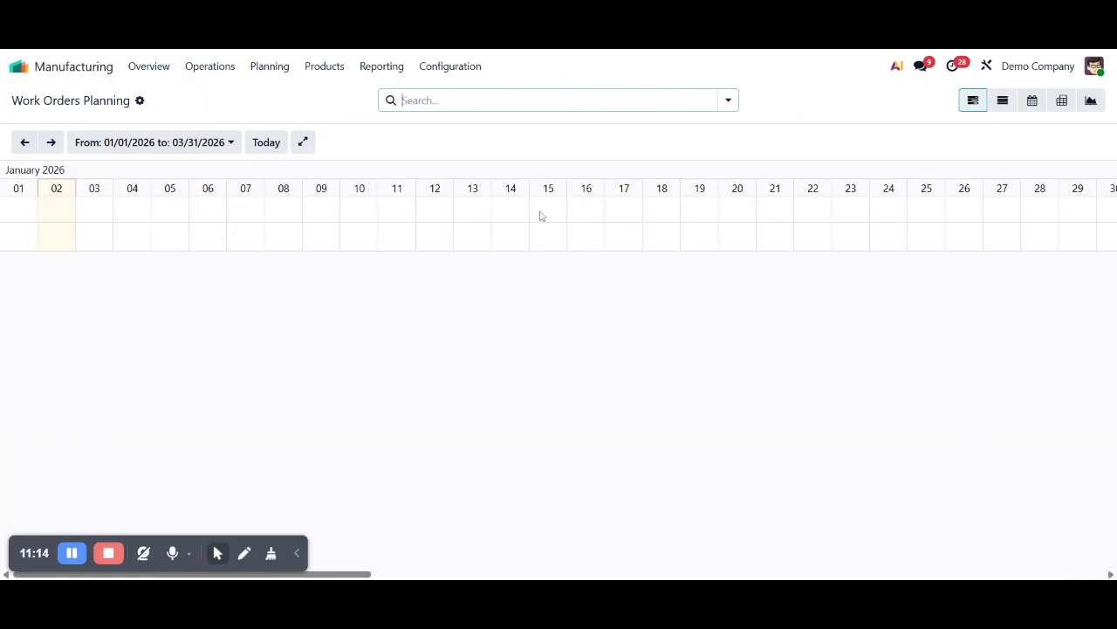
Step: View the work orders planning by workcenter with its status filter and Work Center grouping removed
left_click(269, 66)
left_click(281, 136)
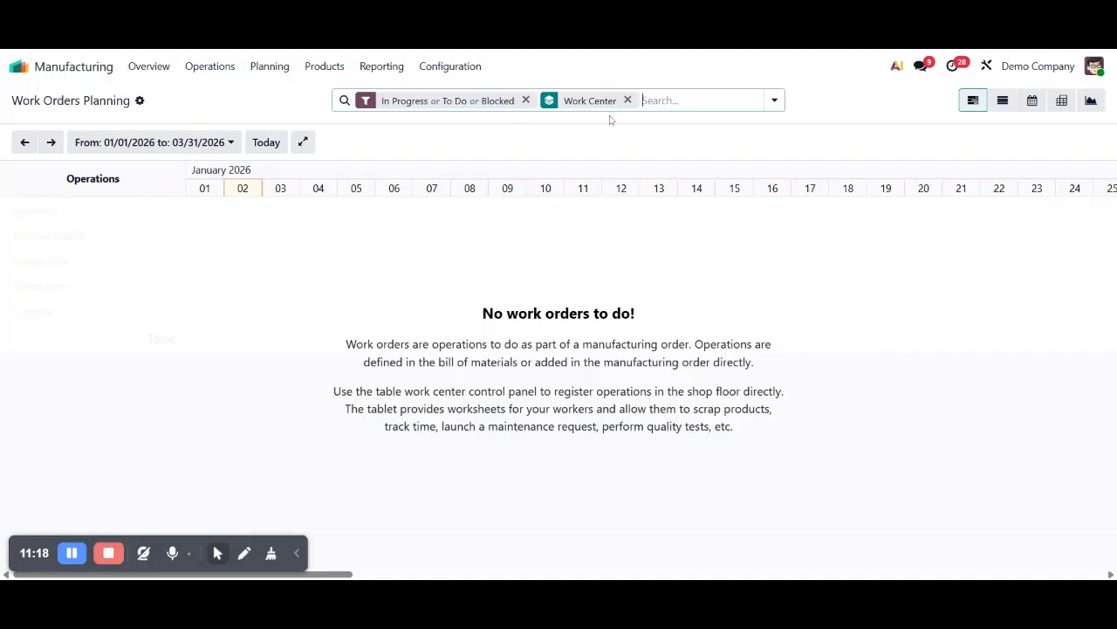
key("BackSpace")
key("BackSpace")
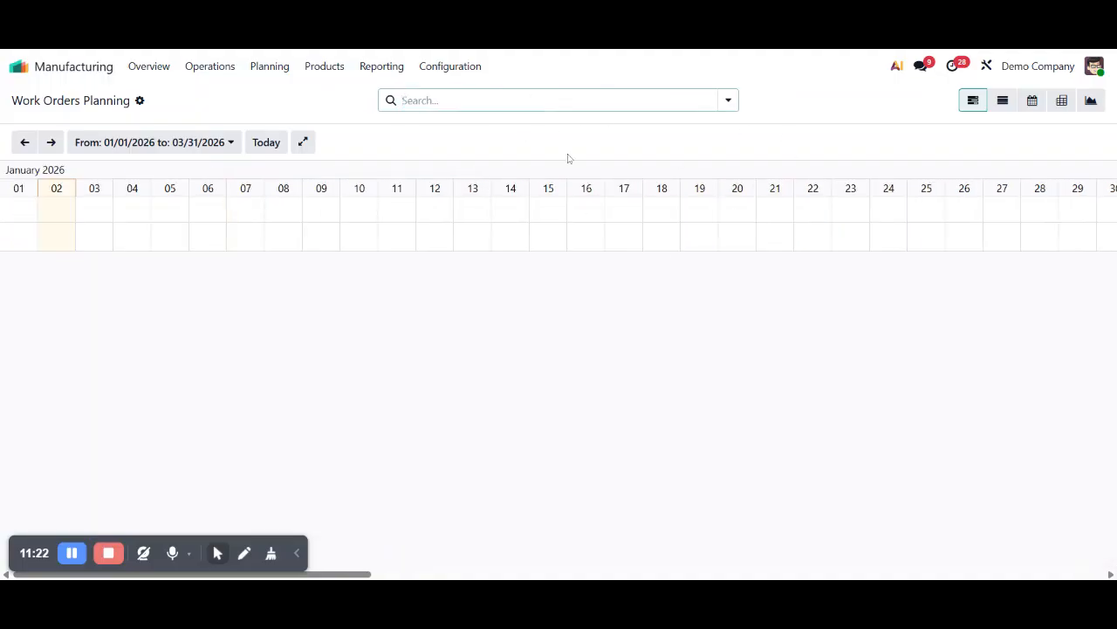
Step: Review the work orders analysis report as a graph, pivot table and list, and open the Work Orders operations list
left_click(285, 69)
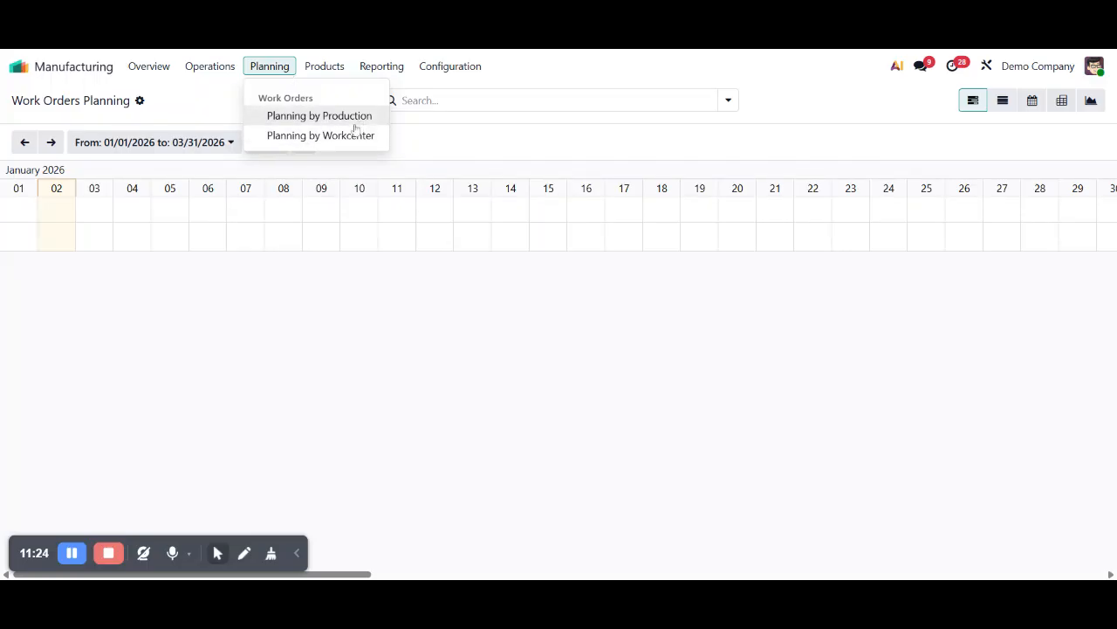
left_click(381, 69)
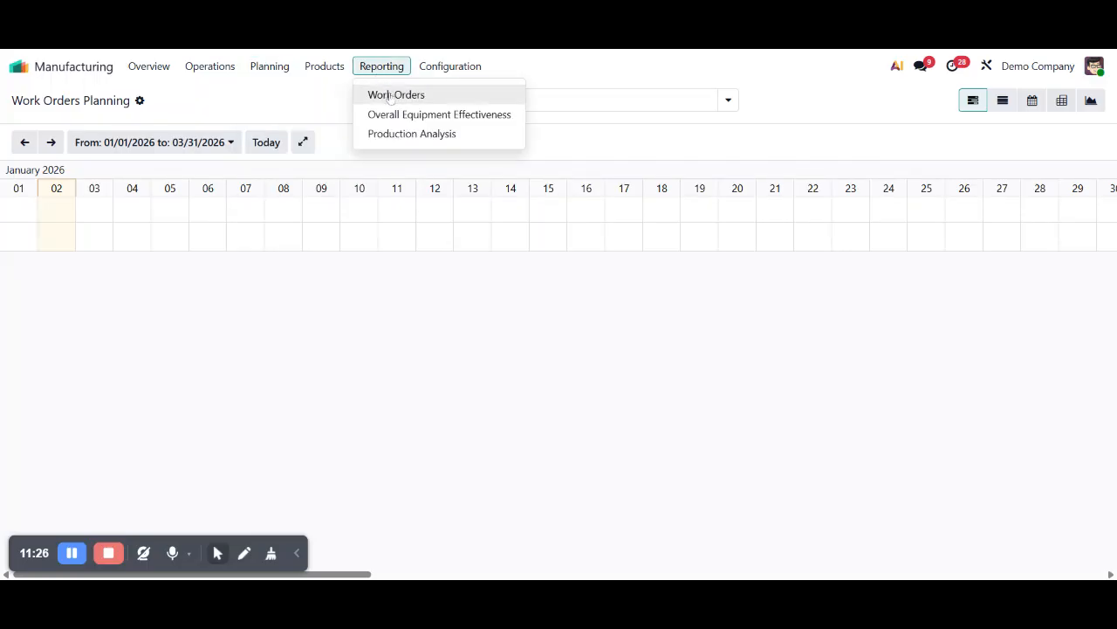
left_click(392, 101)
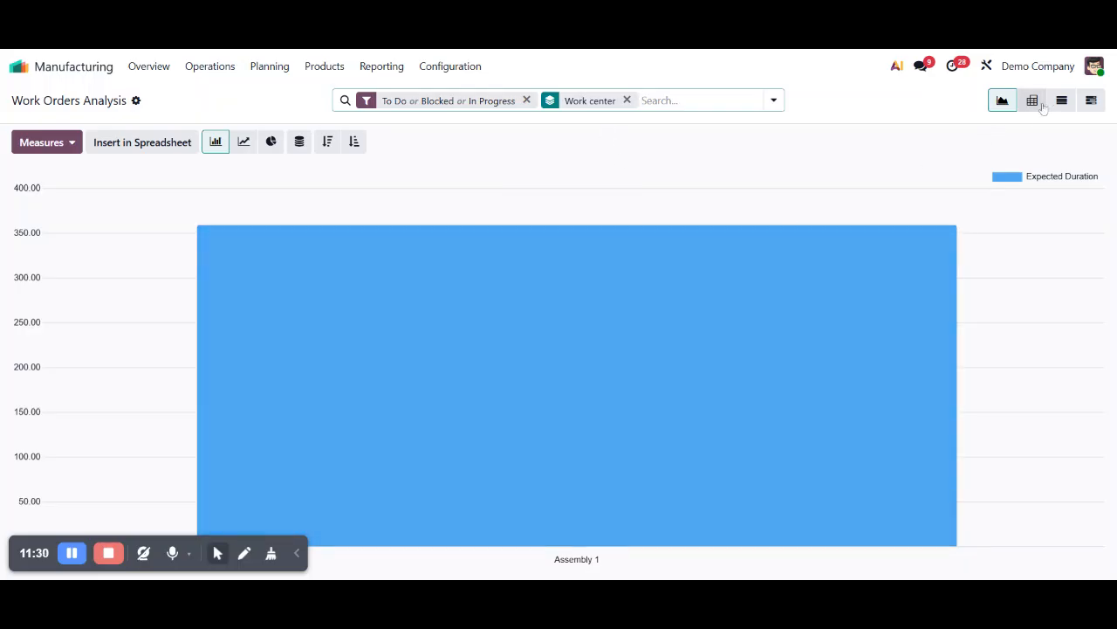
left_click(1036, 102)
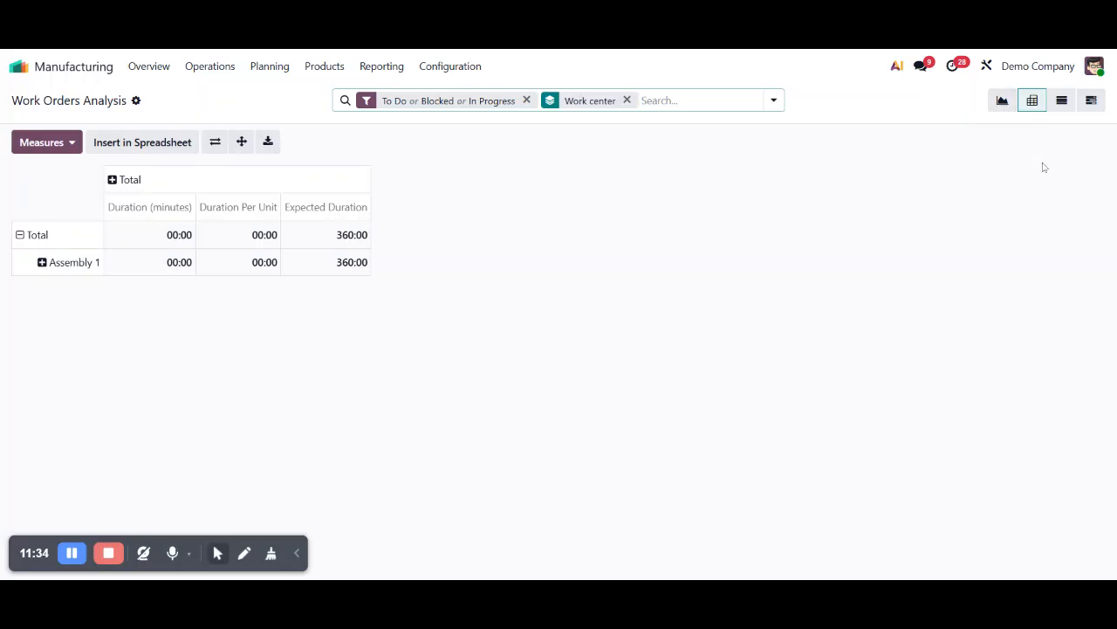
left_click(1061, 103)
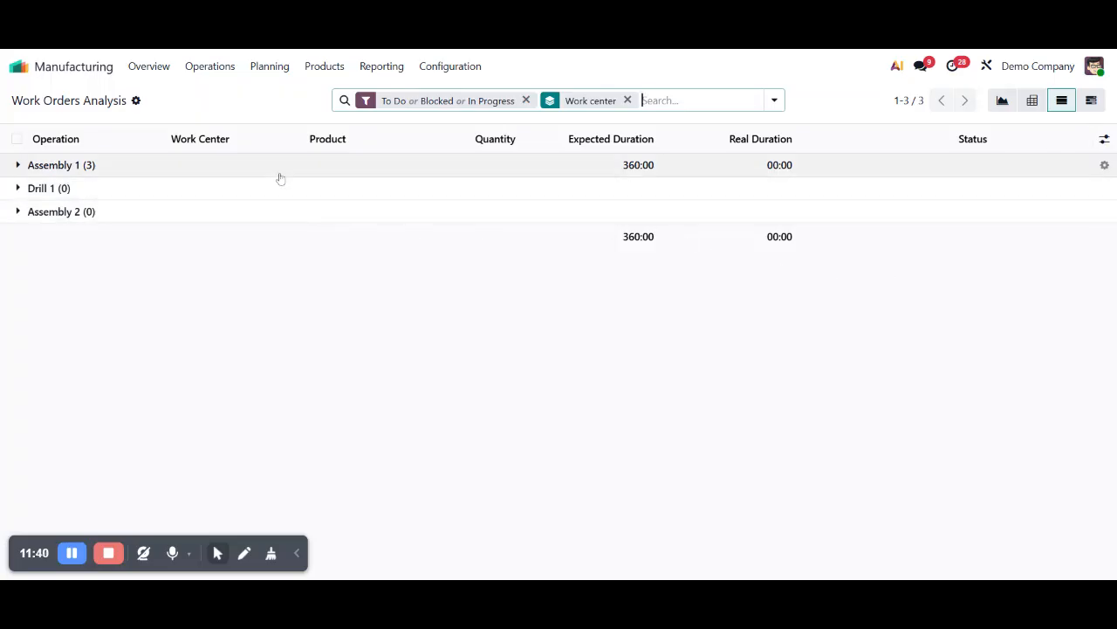
left_click(211, 70)
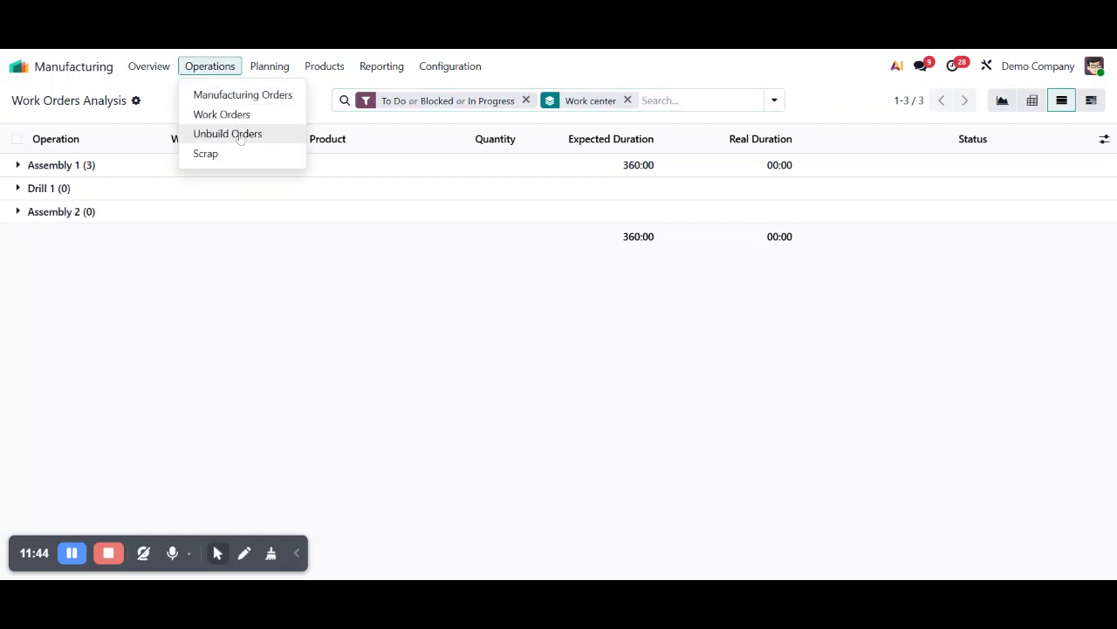
left_click(223, 114)
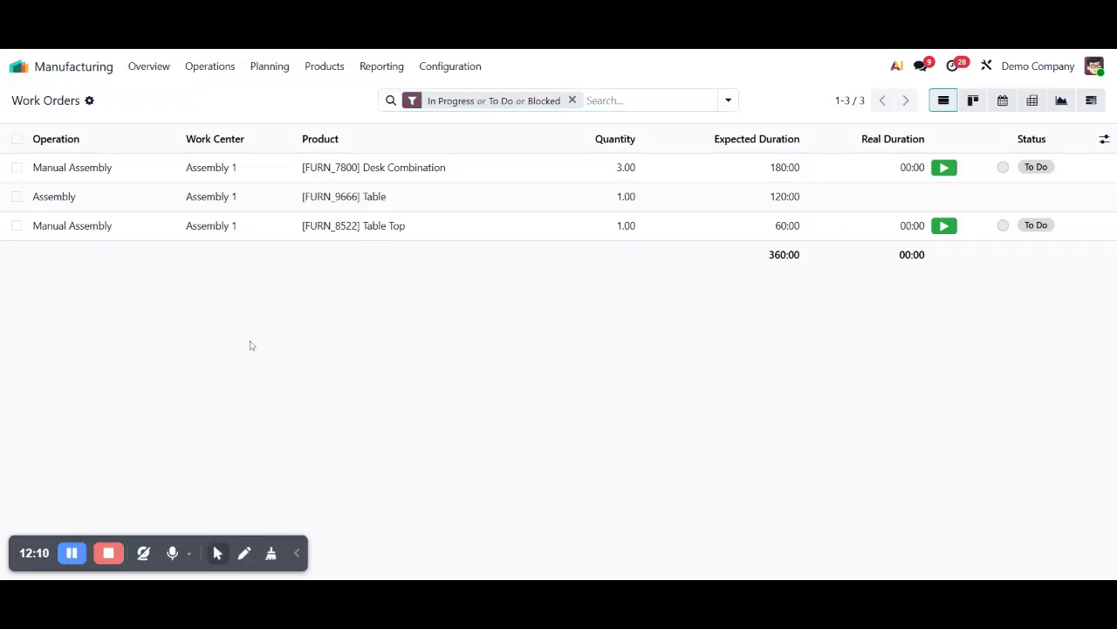
Step: Open the BoM Overview of the V1 Table bill of materials and check the Table's total cost
left_click(330, 72)
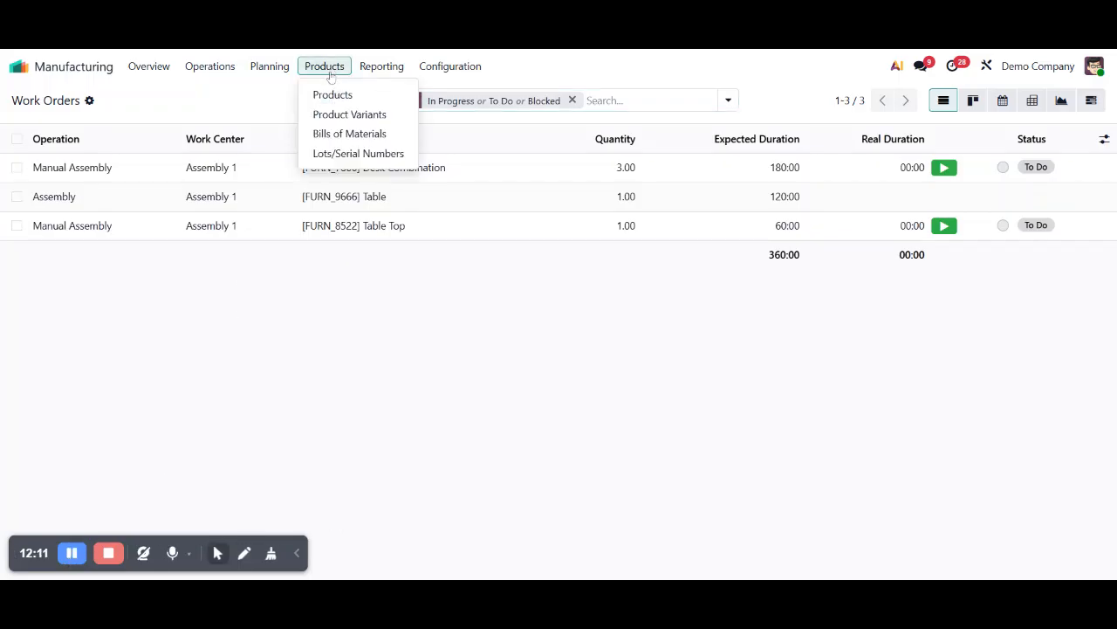
left_click(347, 134)
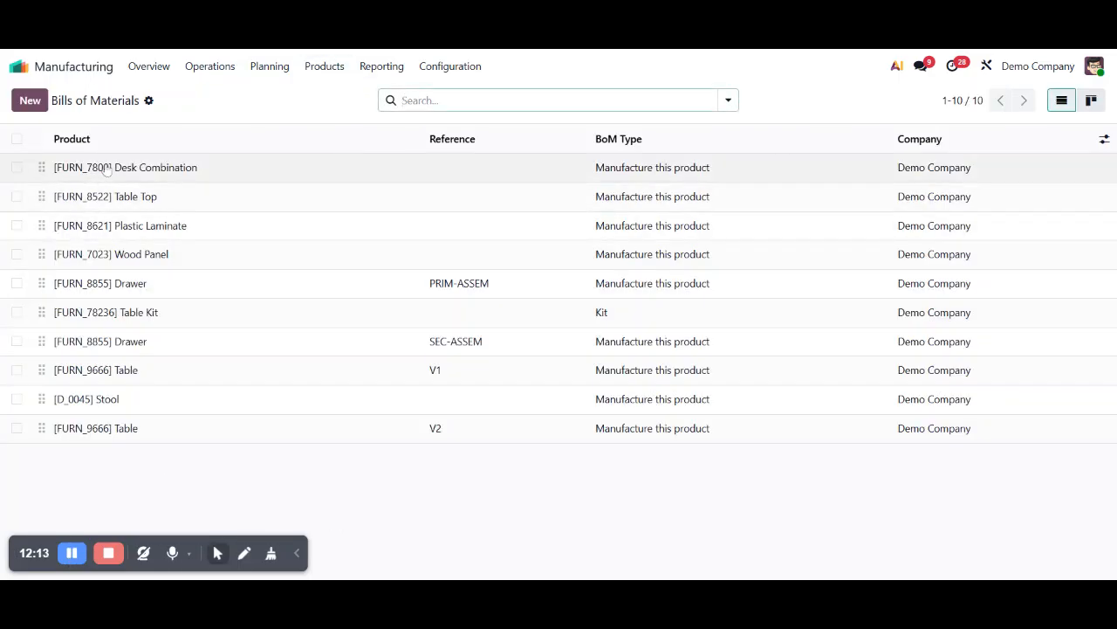
left_click(131, 370)
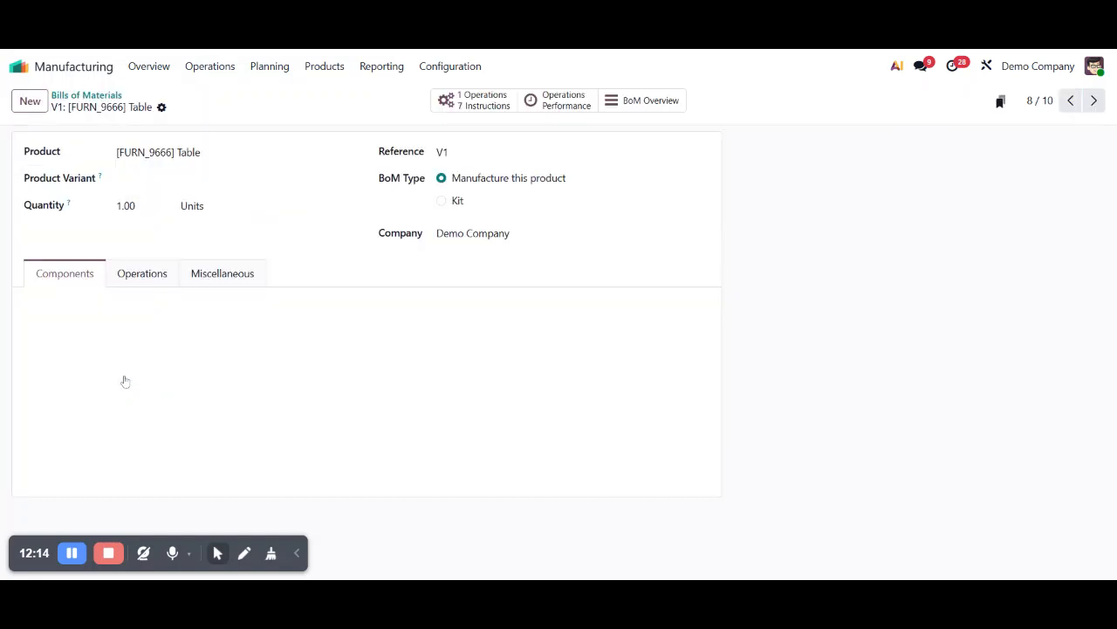
left_click(639, 102)
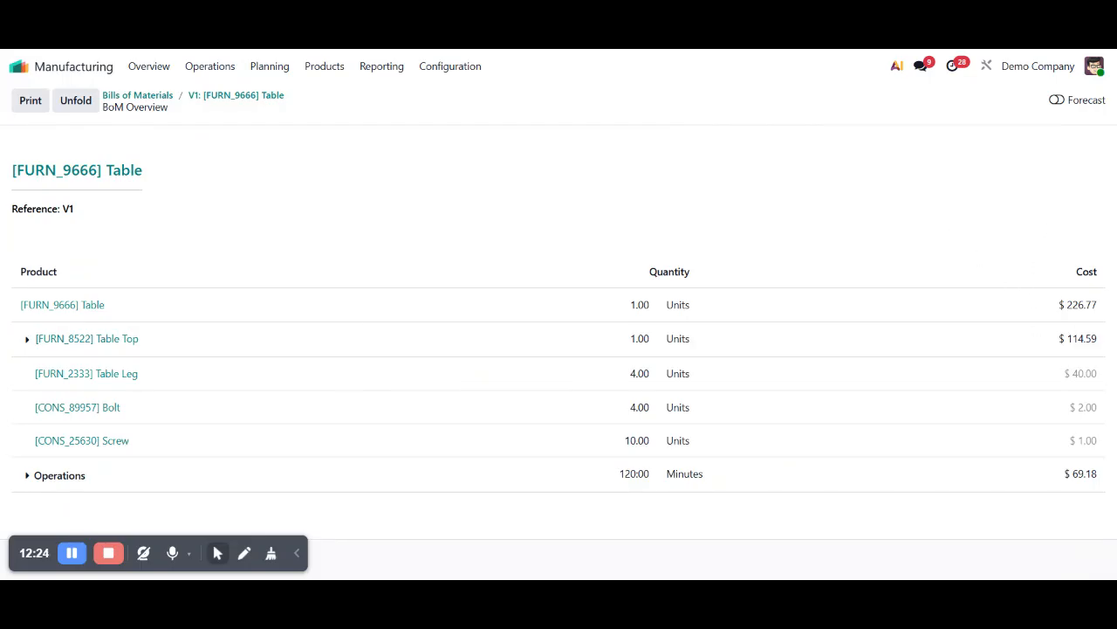
mouse_move(1098, 305)
left_mouse_down()
mouse_move(1065, 306)
mouse_move(1105, 306)
left_mouse_up()
left_click(927, 284)
Step: Expand Table Top, Wood Panel and the Table's Operations in the BoM Overview and examine their quantities, durations and costs
left_click(36, 346)
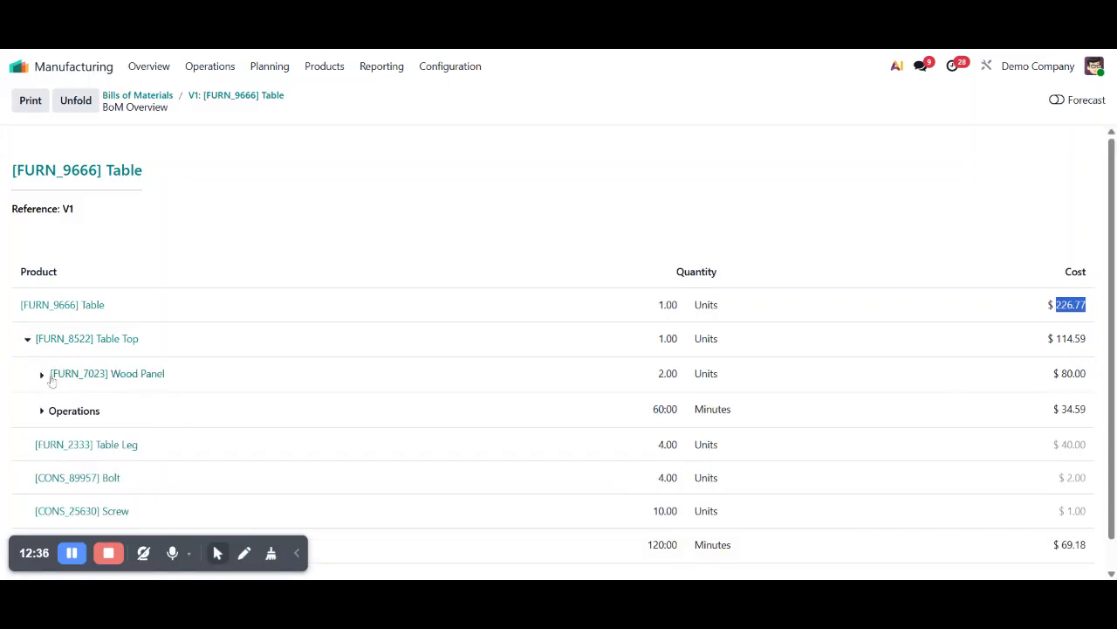
left_click(49, 377)
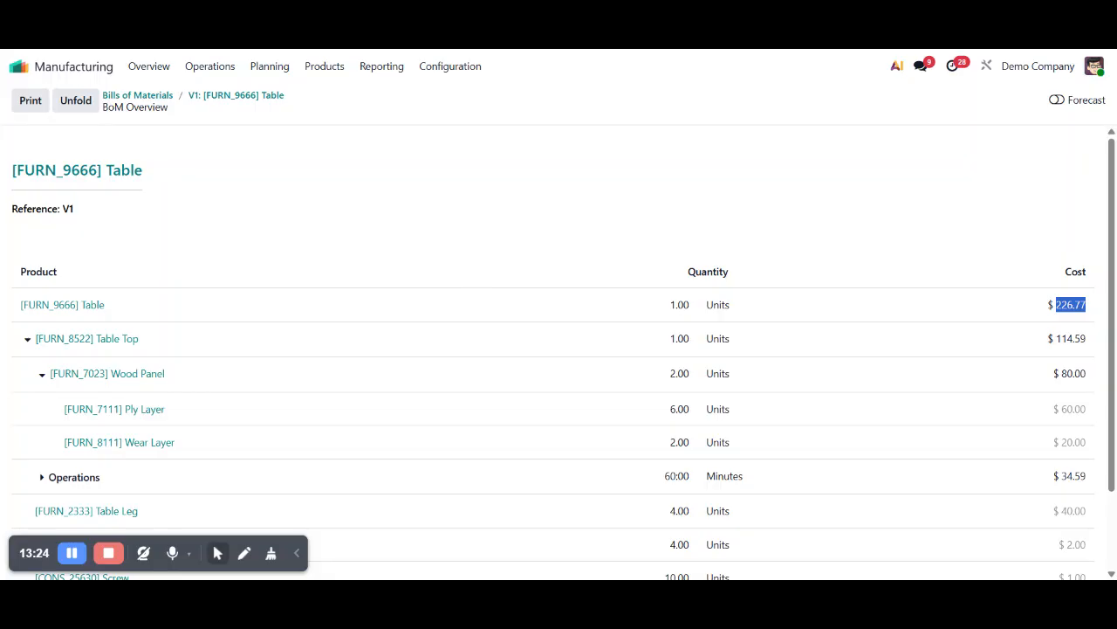
left_click(468, 273)
scroll(578, 279, "down", 2)
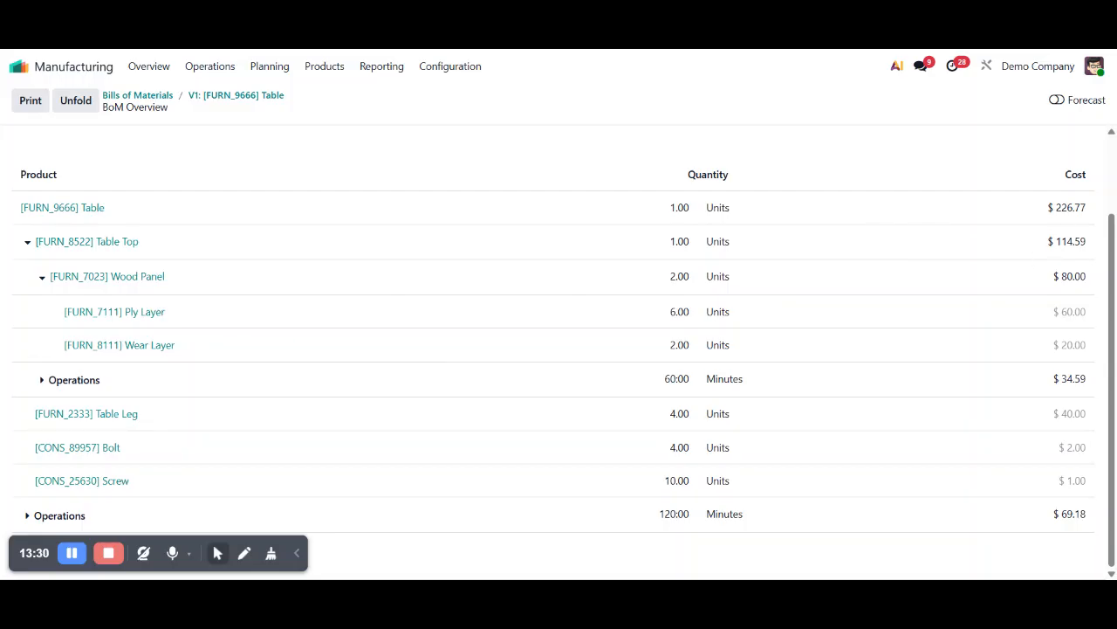
left_click_drag(1058, 206, 1097, 216)
left_click_drag(665, 522, 711, 515)
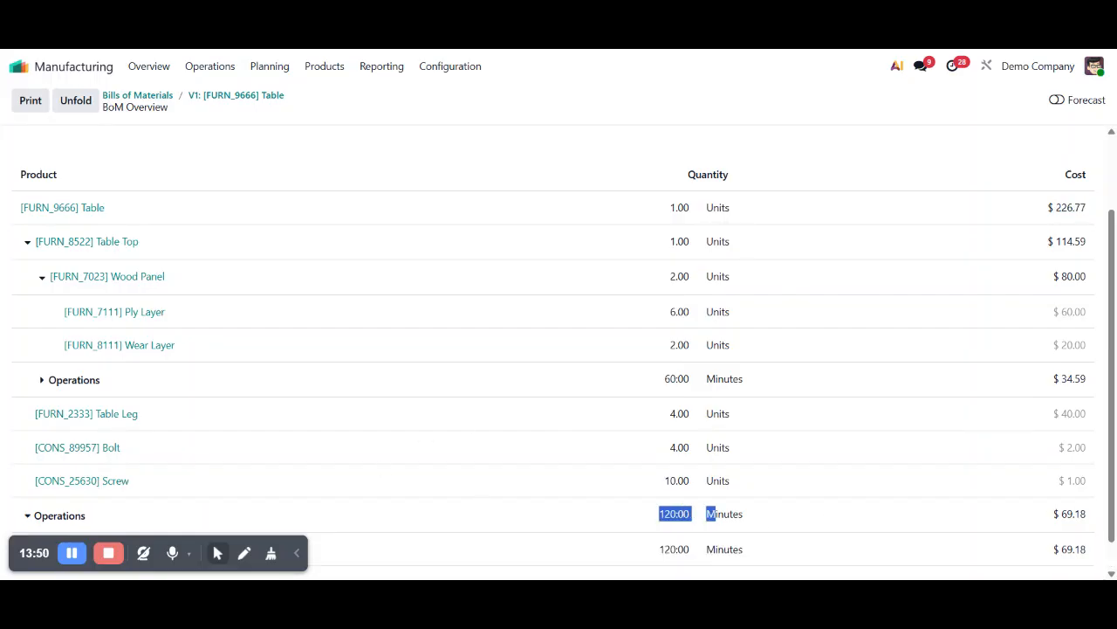
scroll(698, 466, "down", 1)
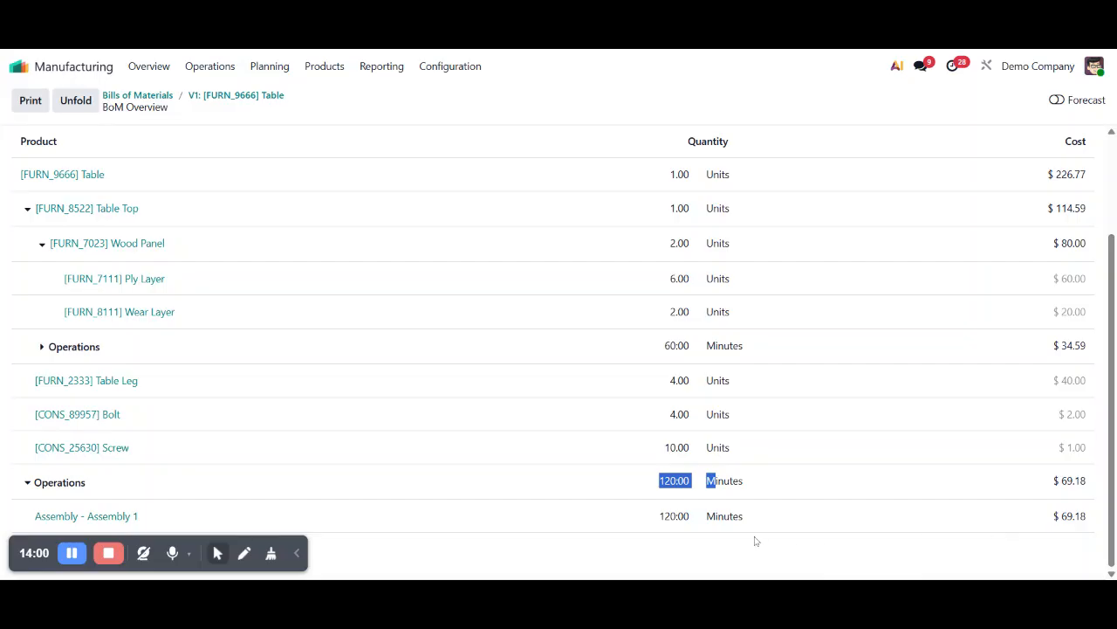
scroll(389, 285, "up", 3)
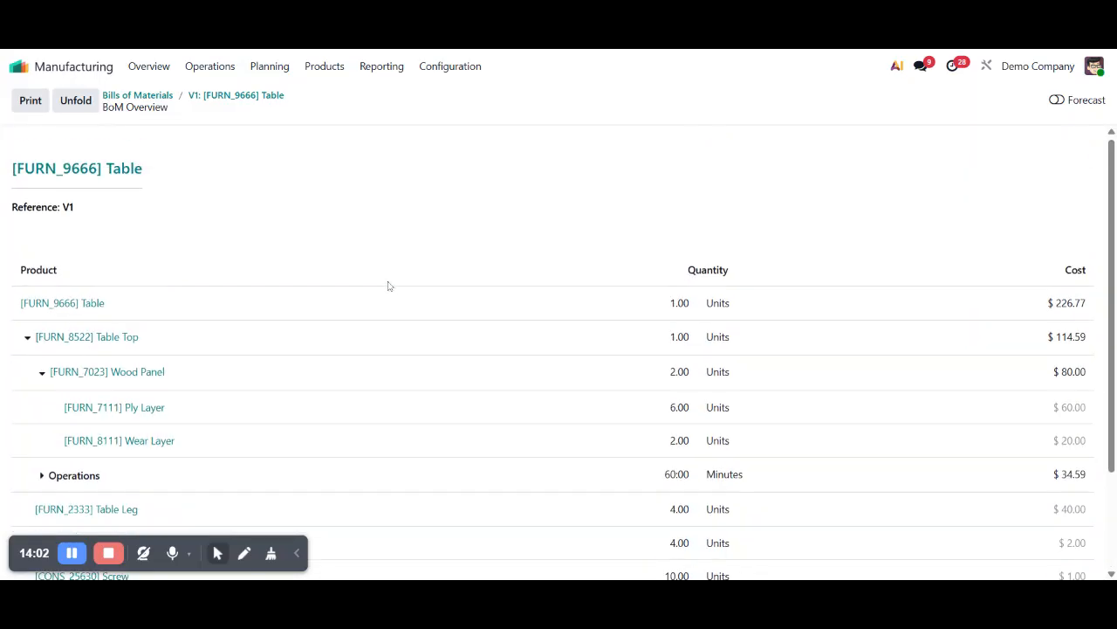
Step: Open the Assembly 1 work center record to view its costing information
left_click(461, 70)
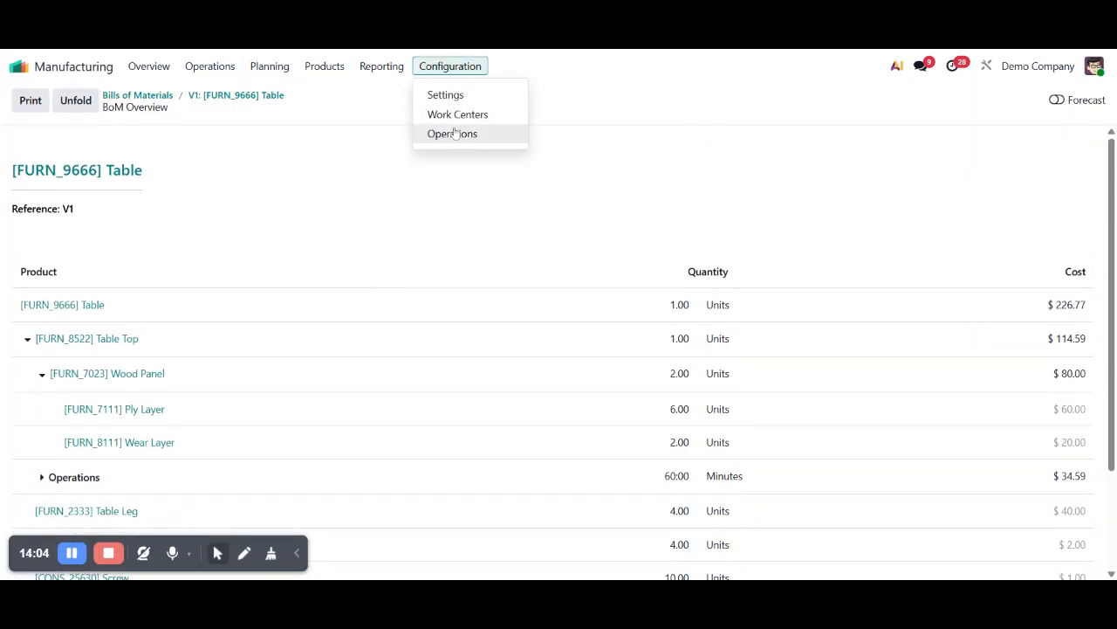
left_click(457, 114)
left_click(343, 169)
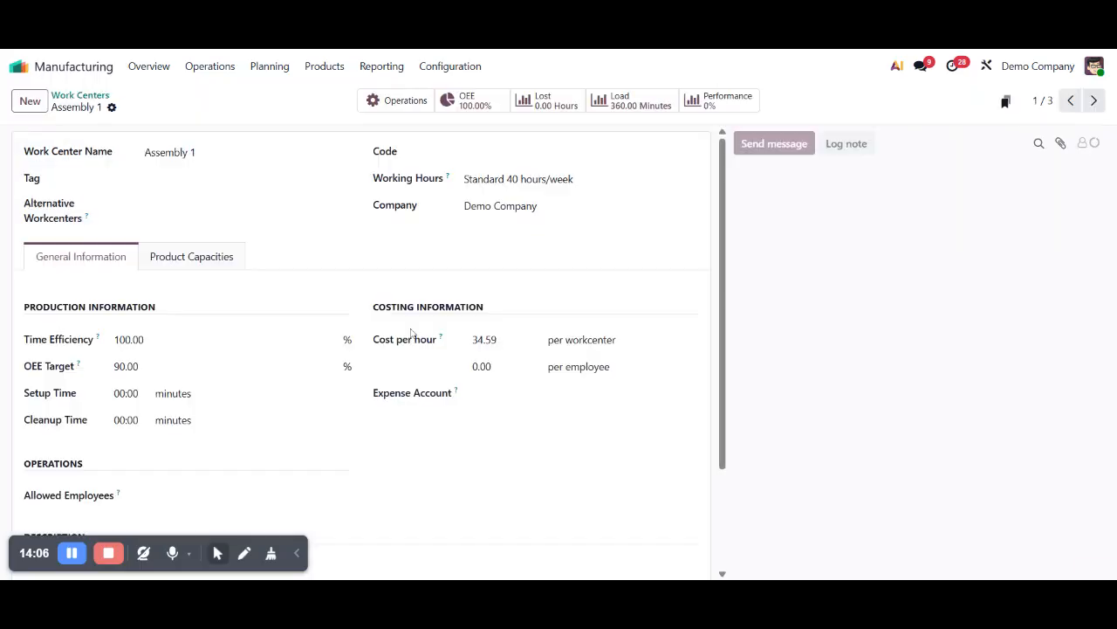
Step: Check the hourly cost per work center and the product capacities of the Assembly 1 work center
left_click(485, 340)
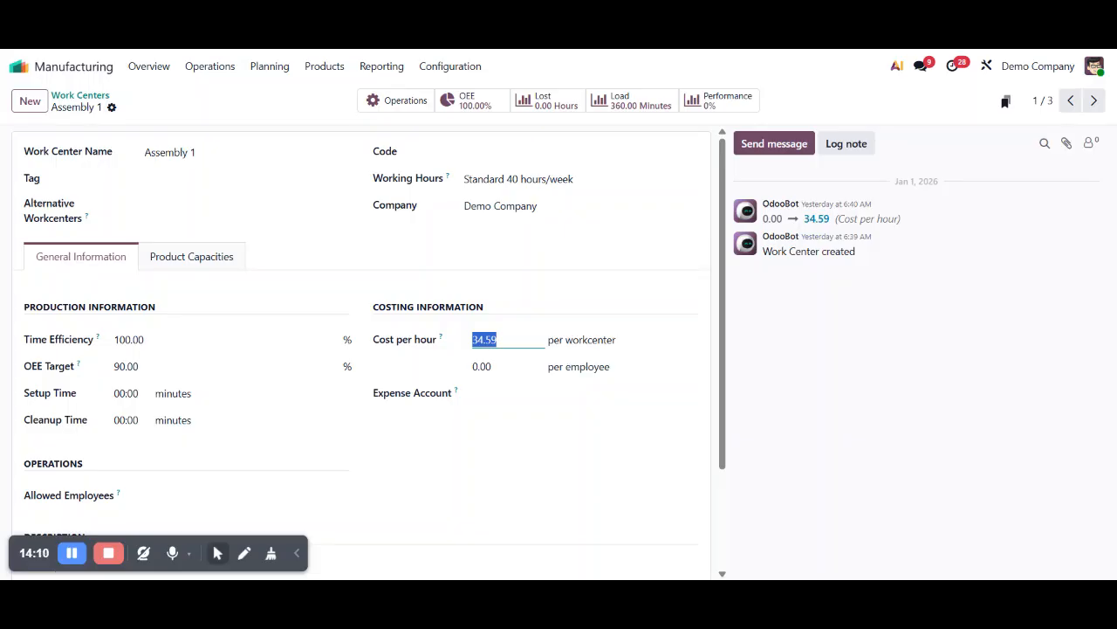
scroll(402, 376, "down", 1)
scroll(443, 314, "up", 1)
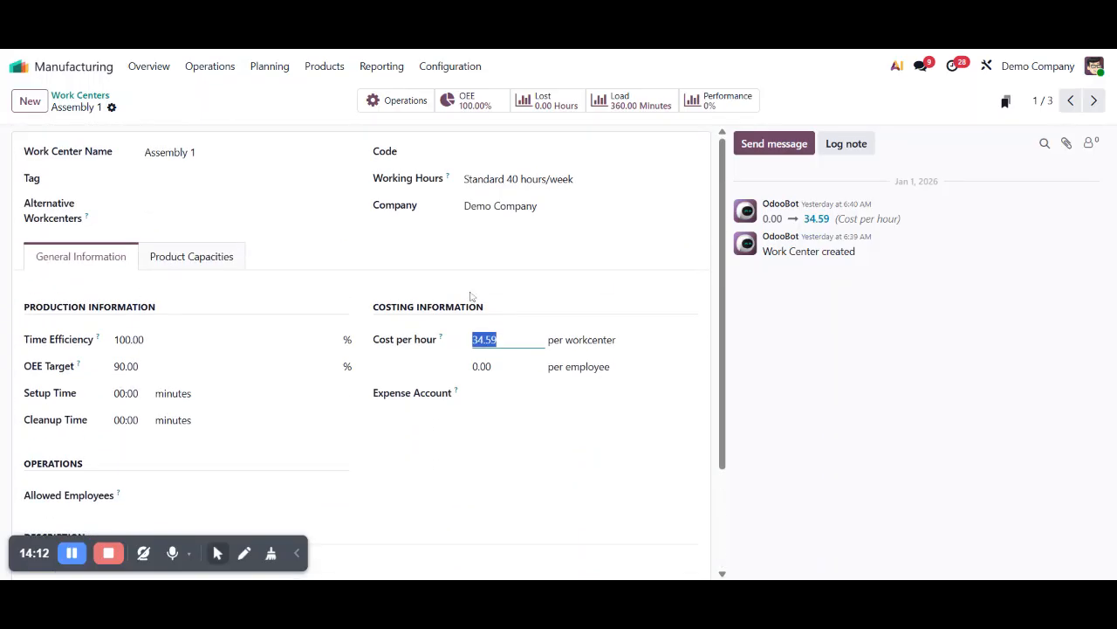
left_click(212, 261)
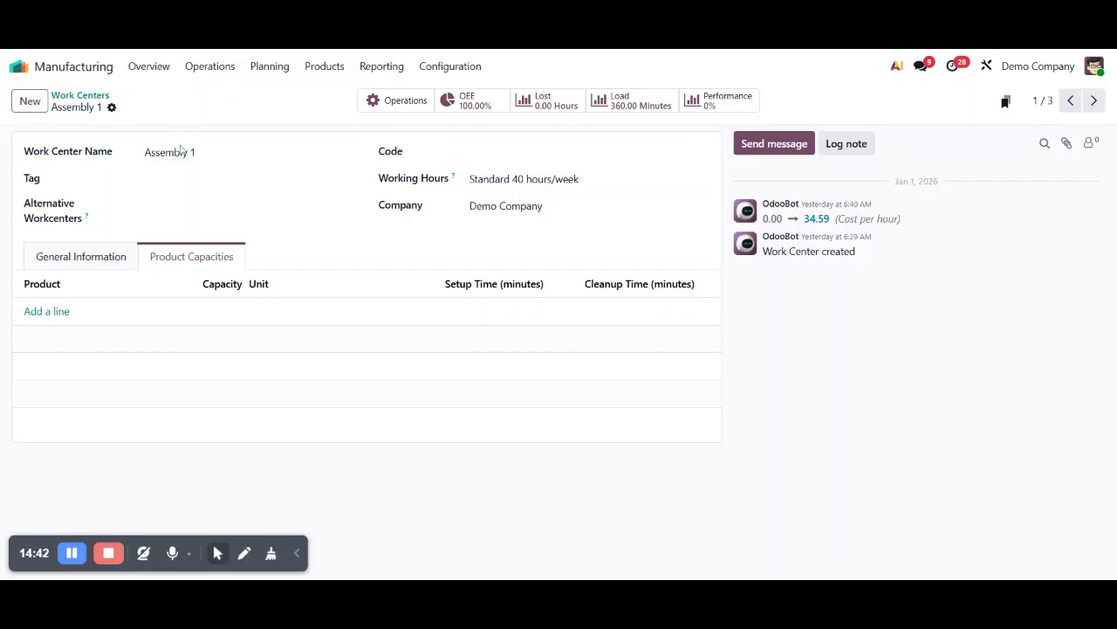
Step: Open the list of unbuild orders
left_click(207, 69)
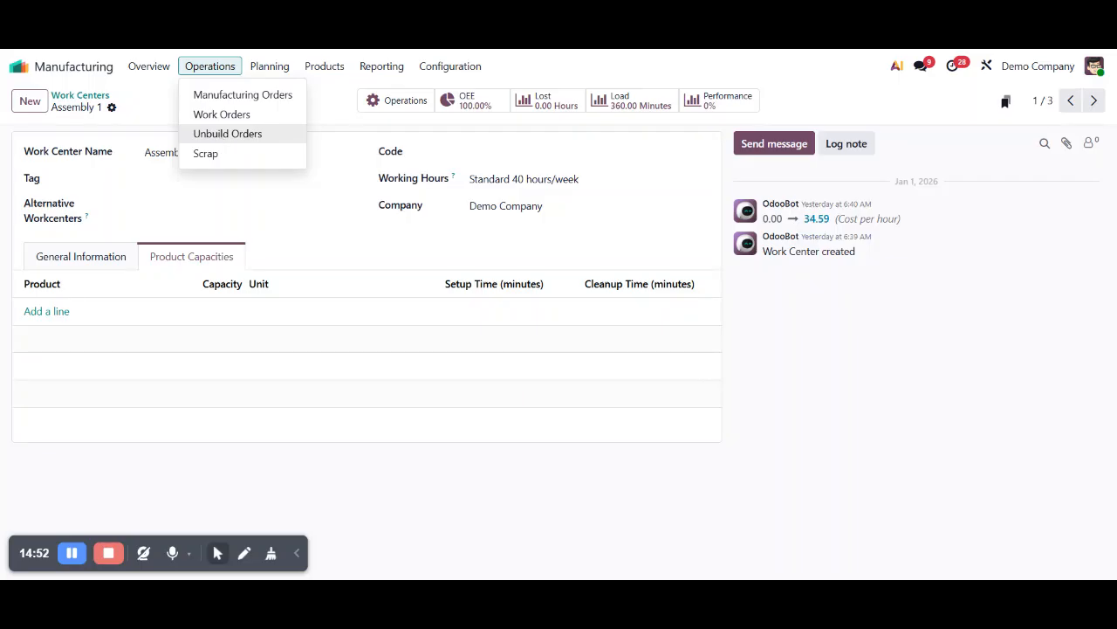
left_click(132, 110)
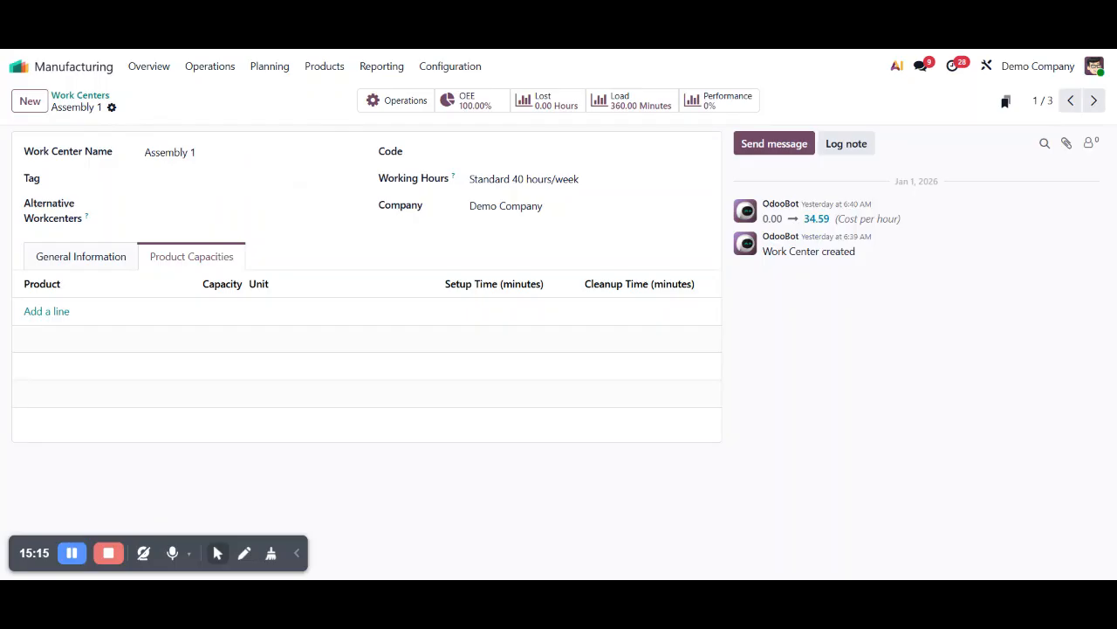
left_click(209, 67)
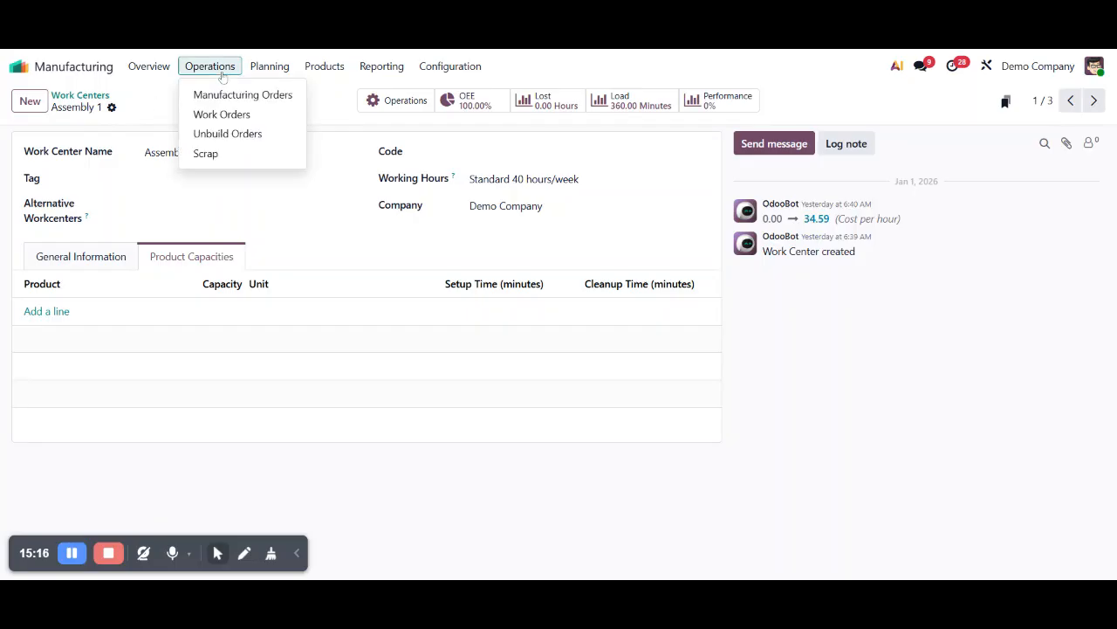
left_click(223, 132)
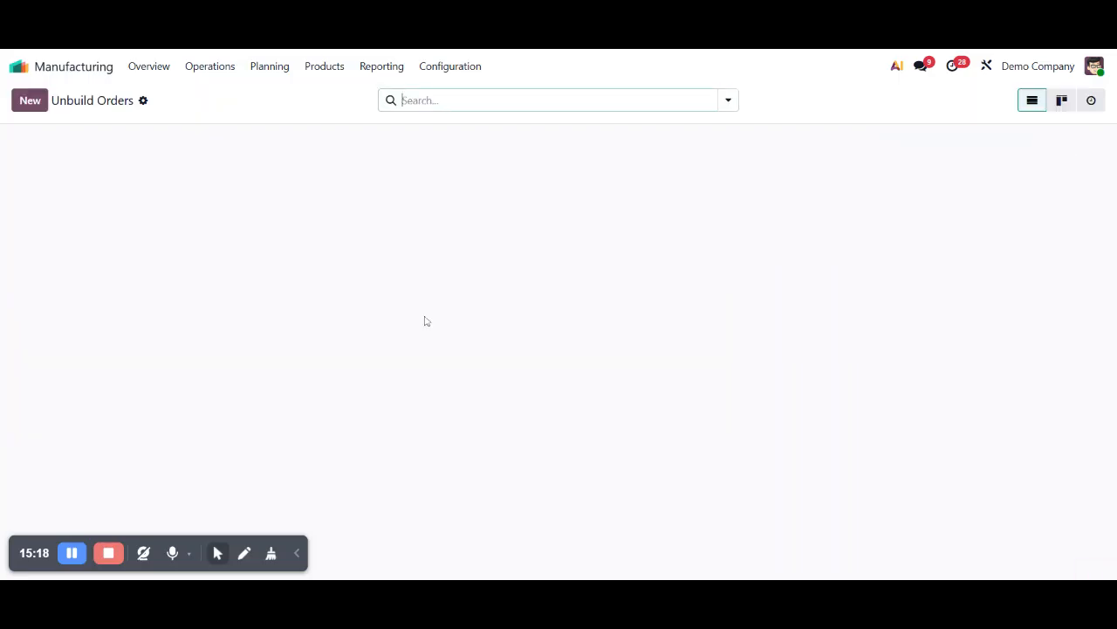